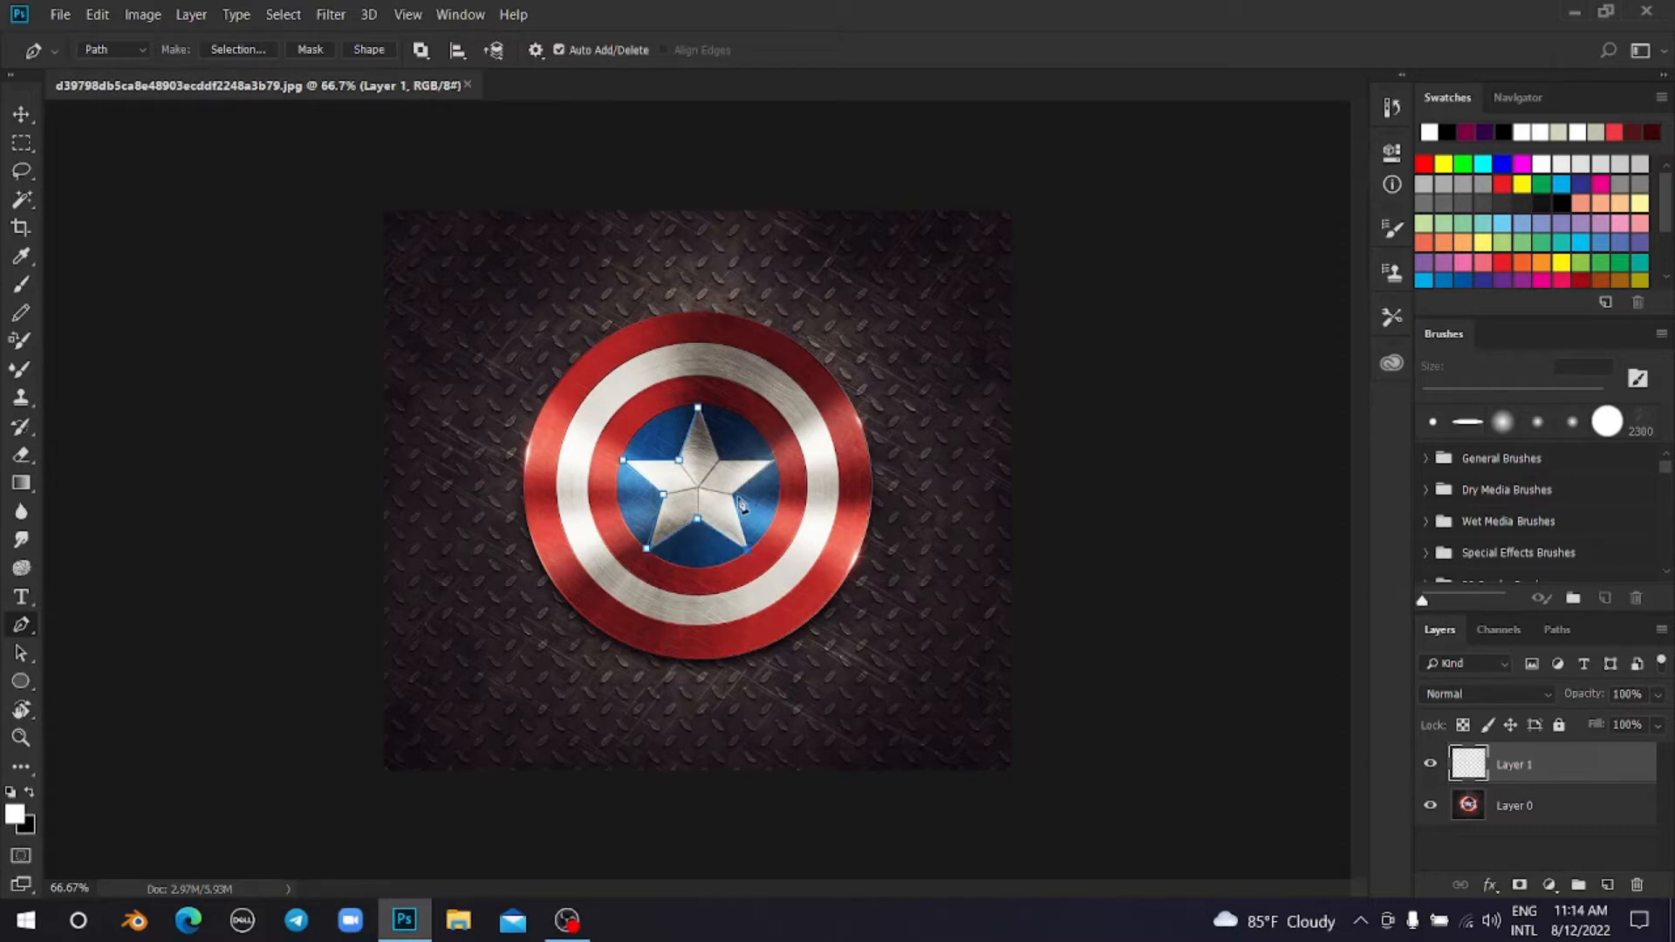
Step: Finish tracing the shield's central star with the Pen tool, closing the path at the star's upper tip
click(733, 496)
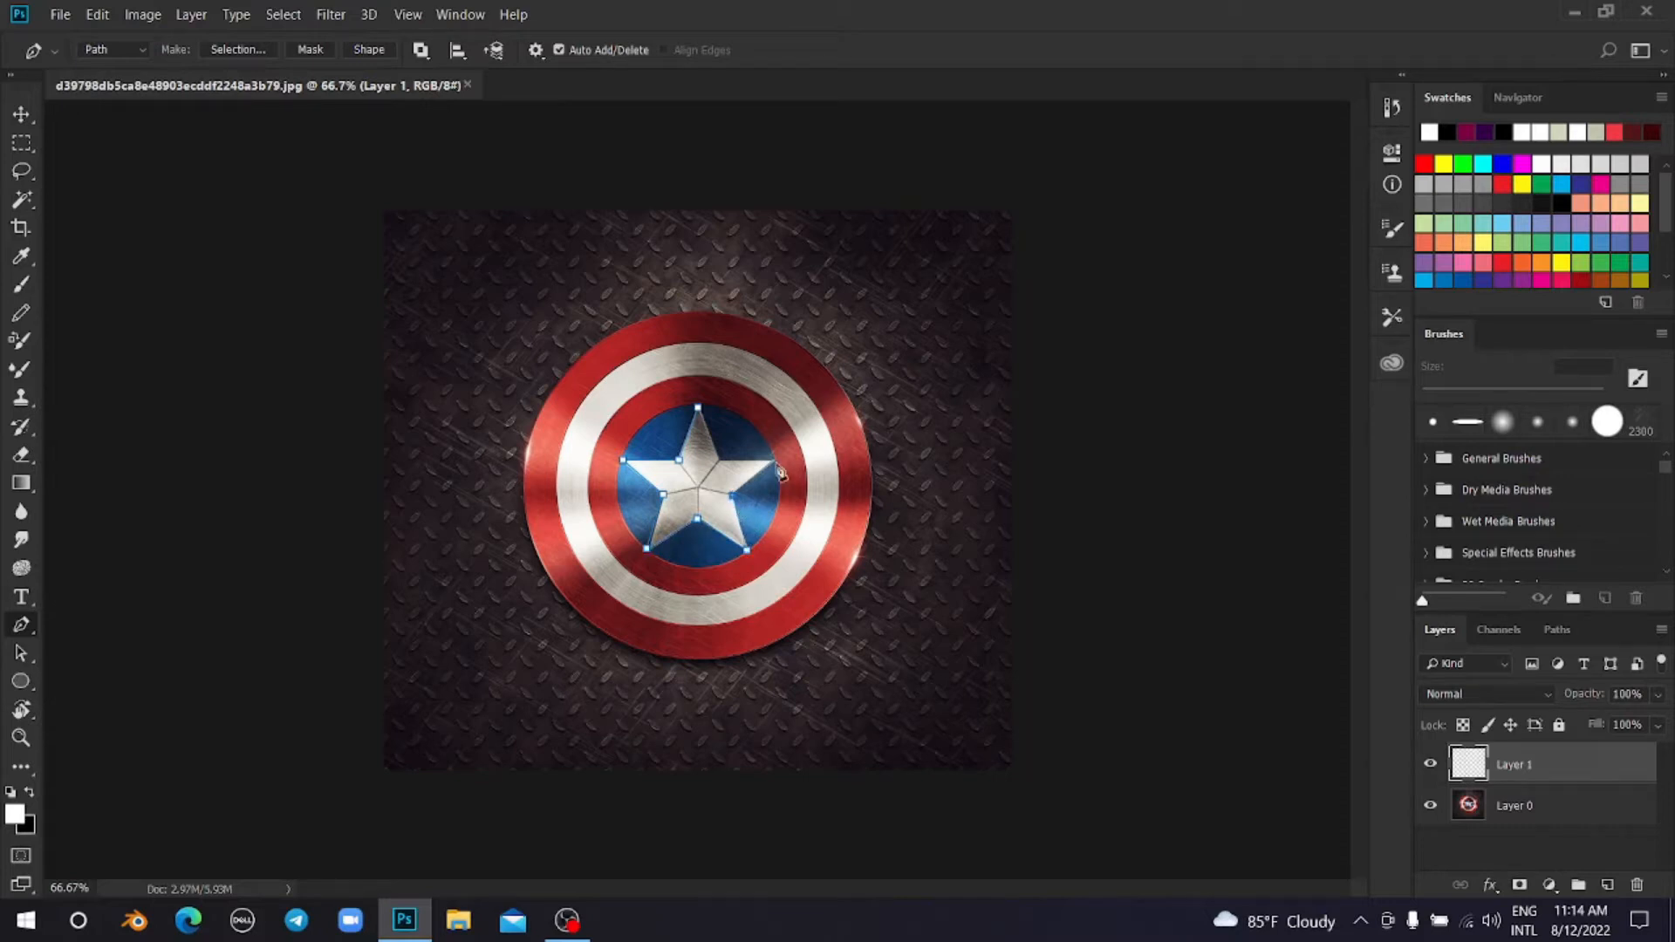
click(718, 460)
click(698, 406)
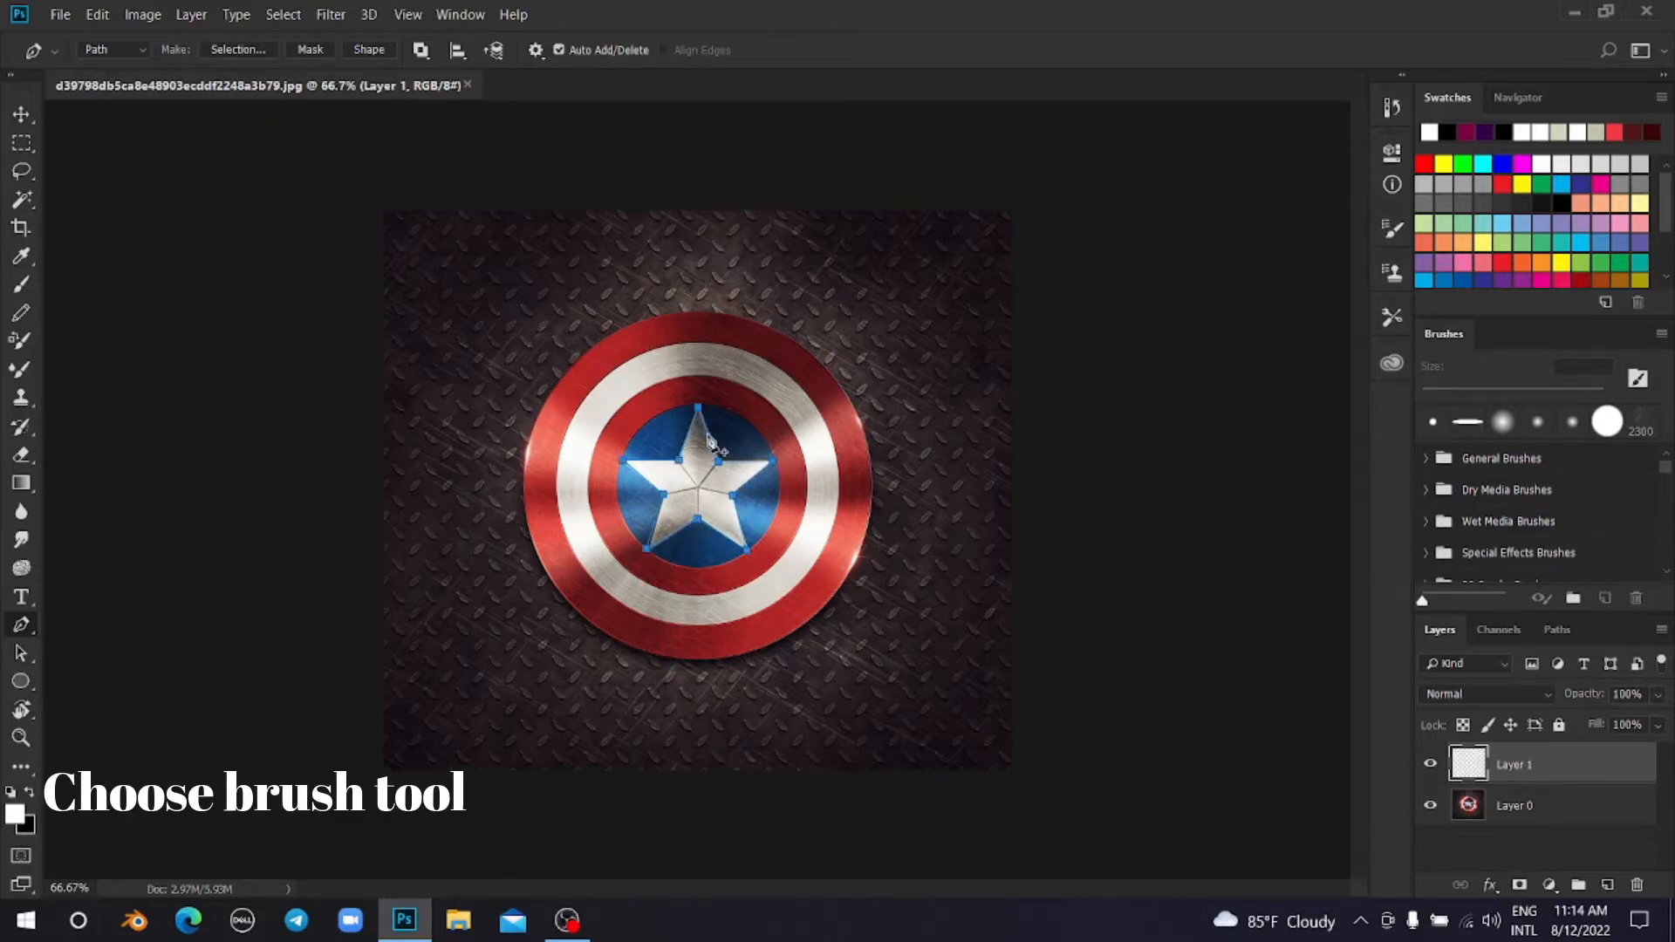
Step: Switch to the Brush tool and check that it uses a Hard Round tip at 10 px with 100% hardness
click(21, 283)
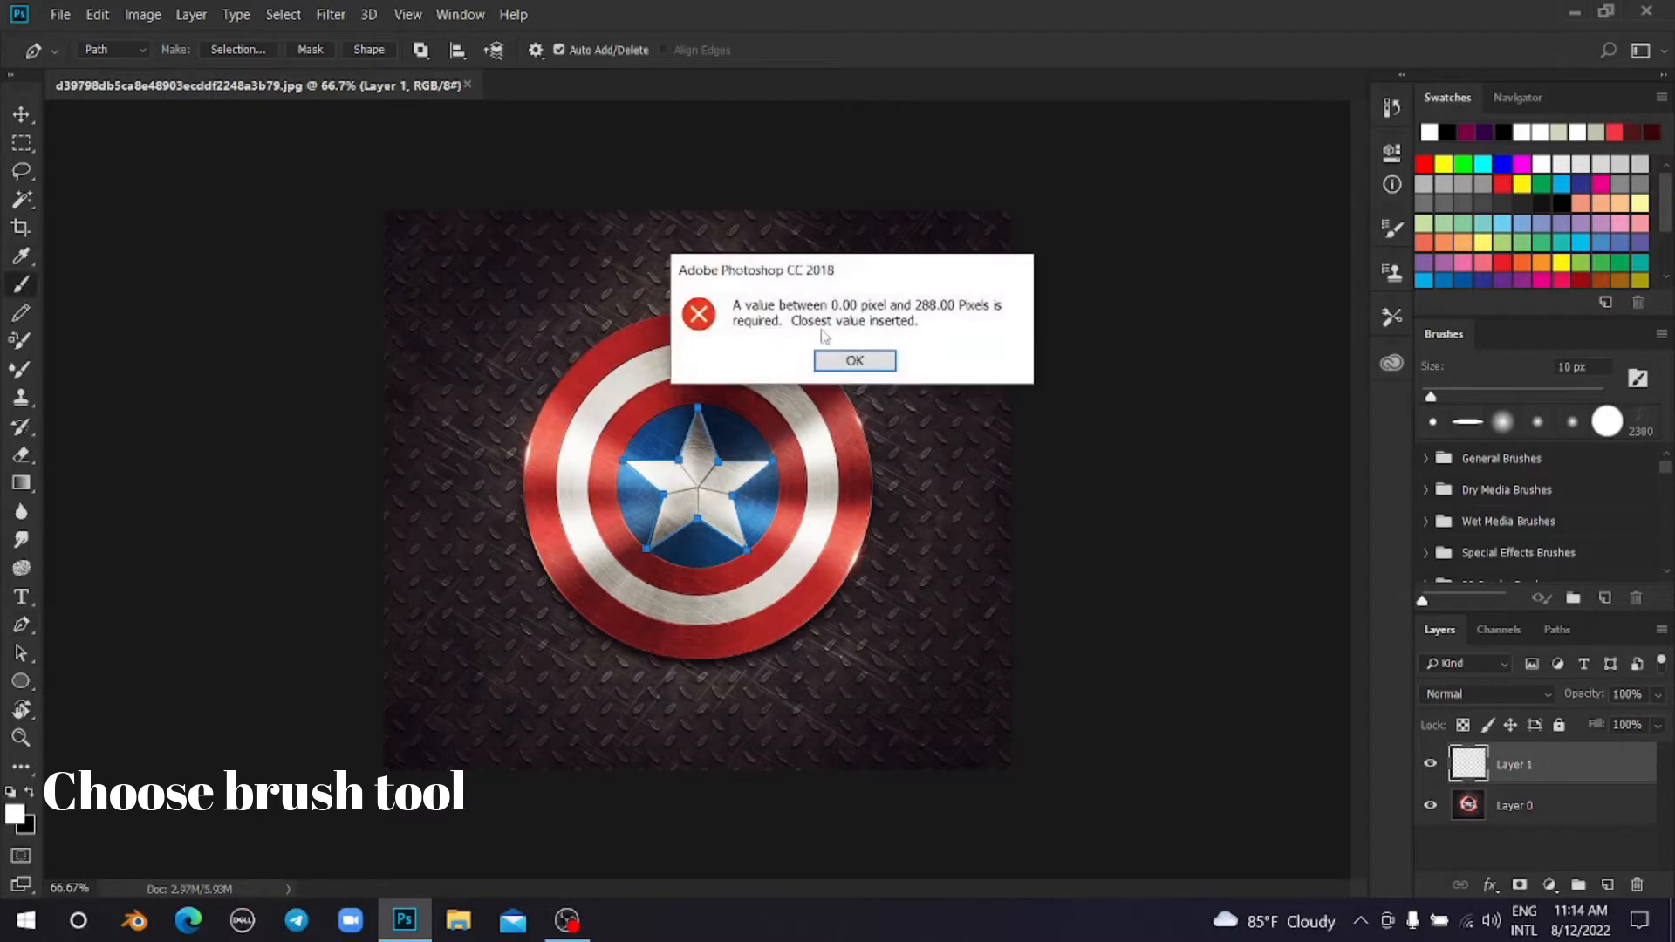
click(857, 358)
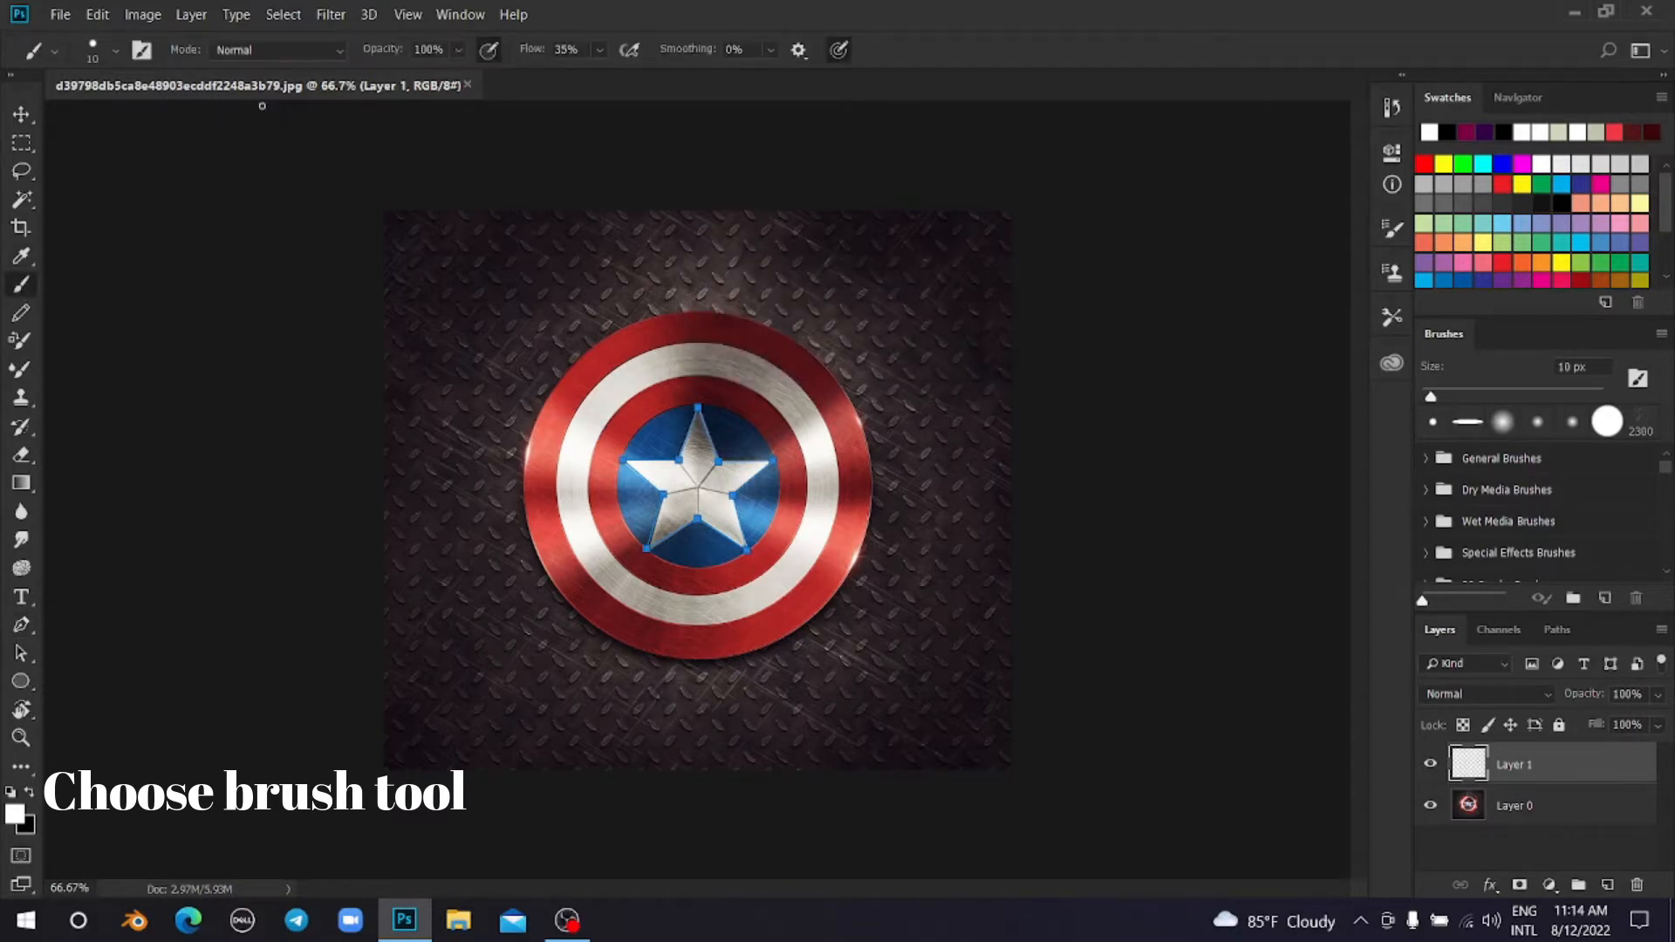
click(116, 51)
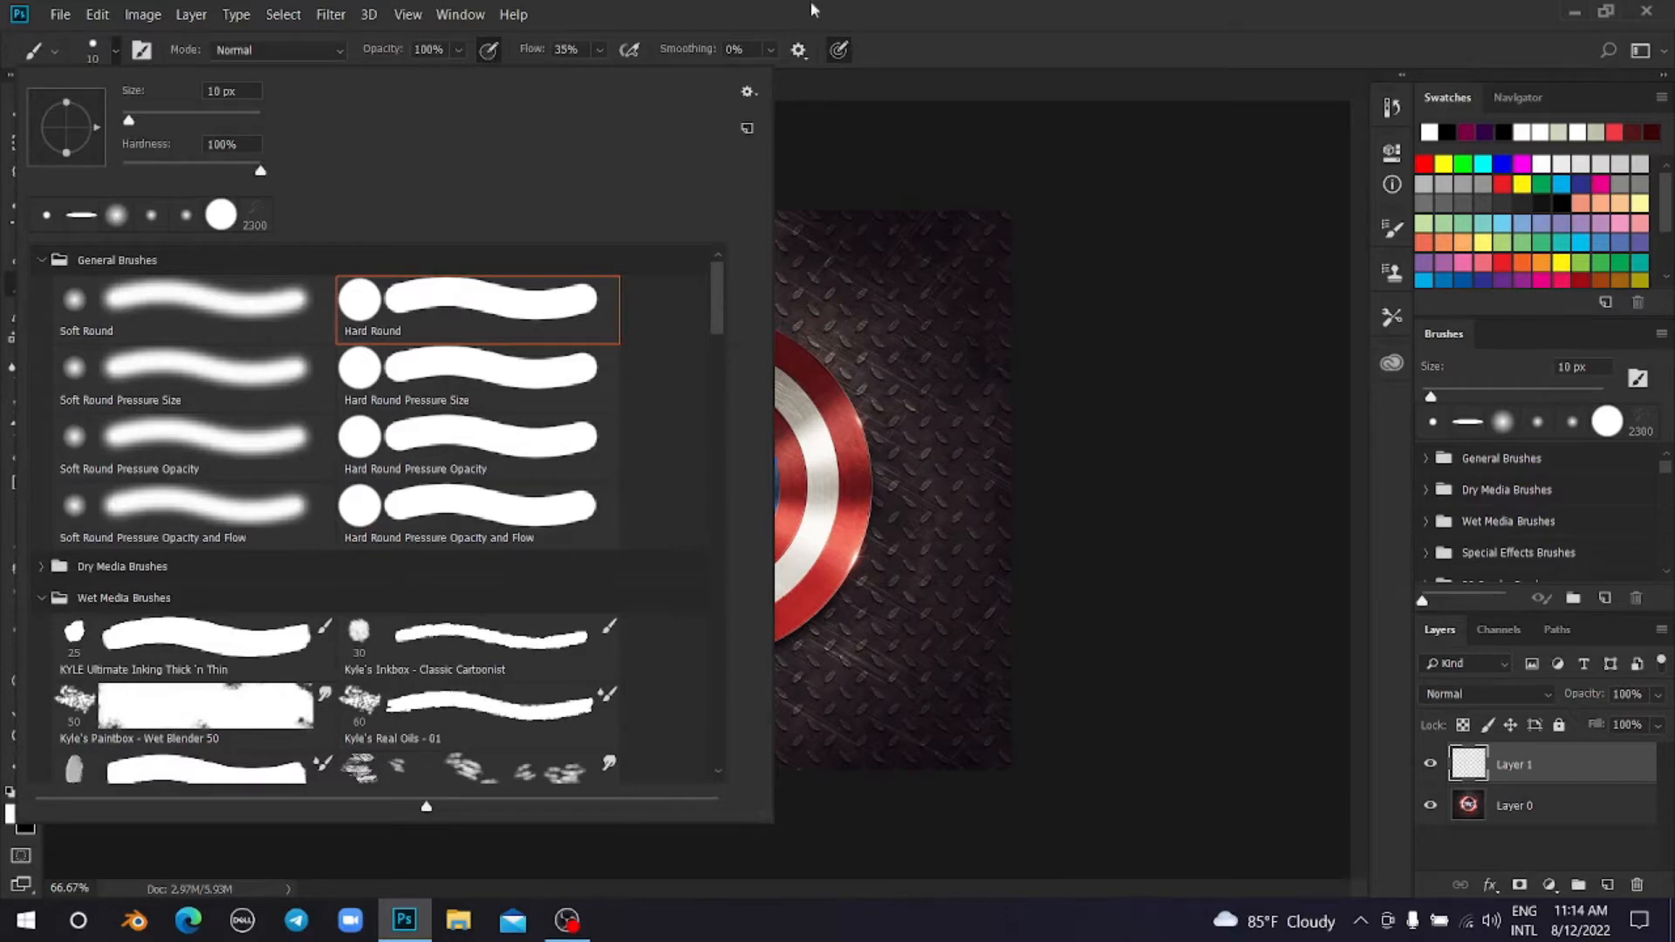
click(998, 98)
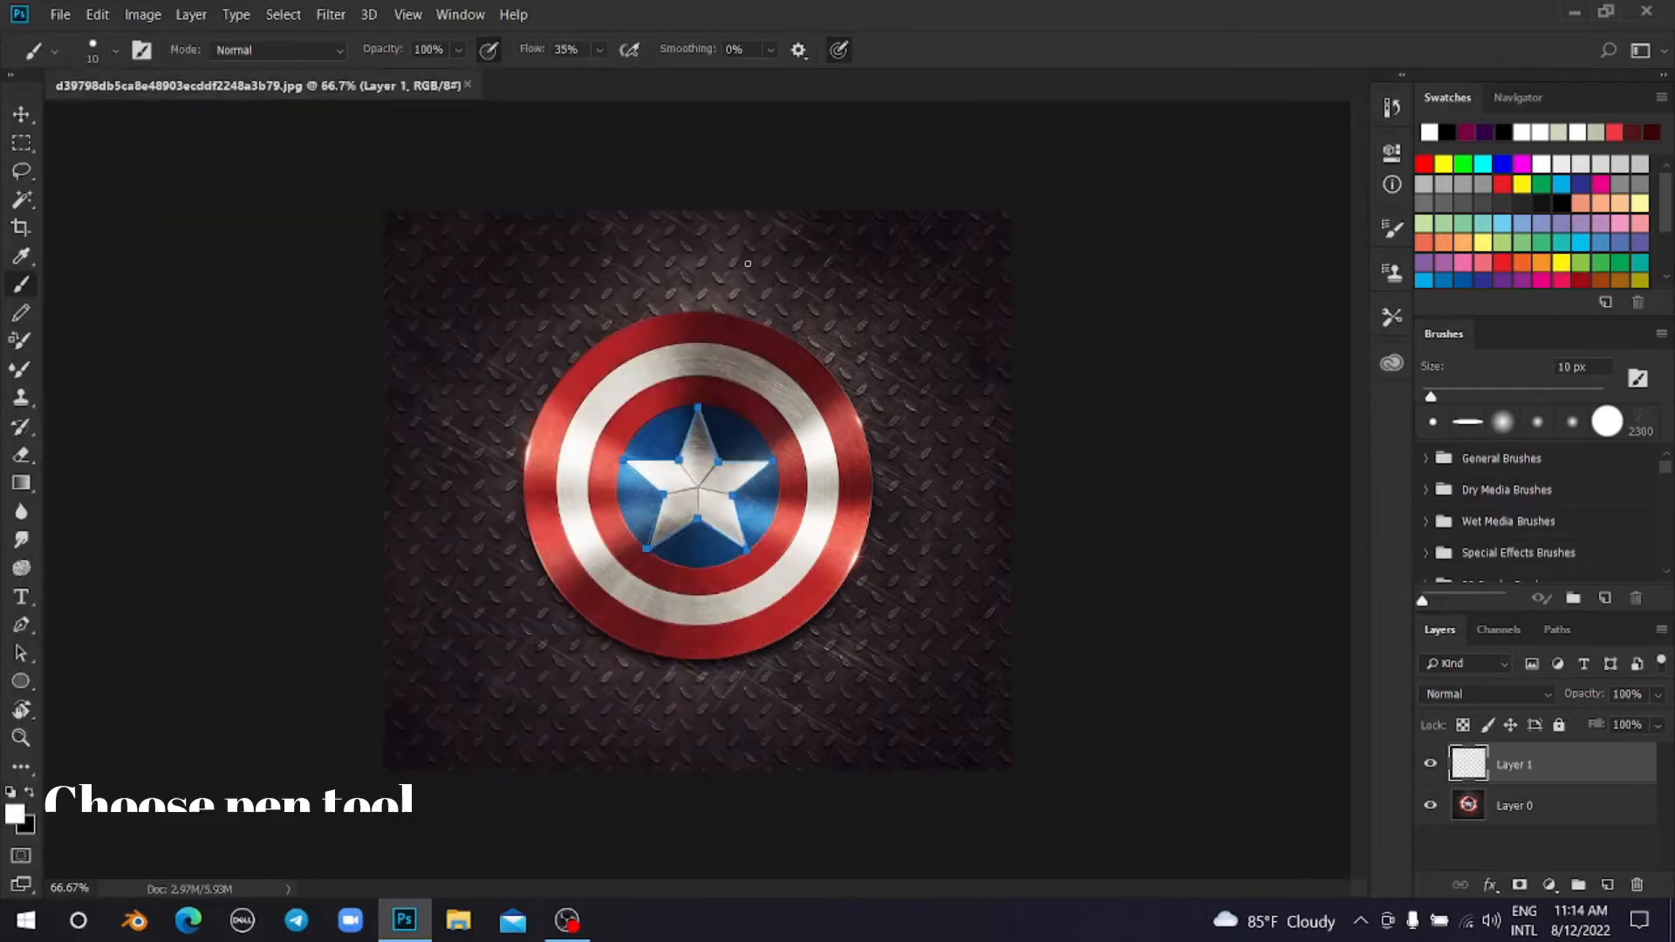
Step: Stroke the star path on Layer 1 with the white brush, and delete the path
click(35, 619)
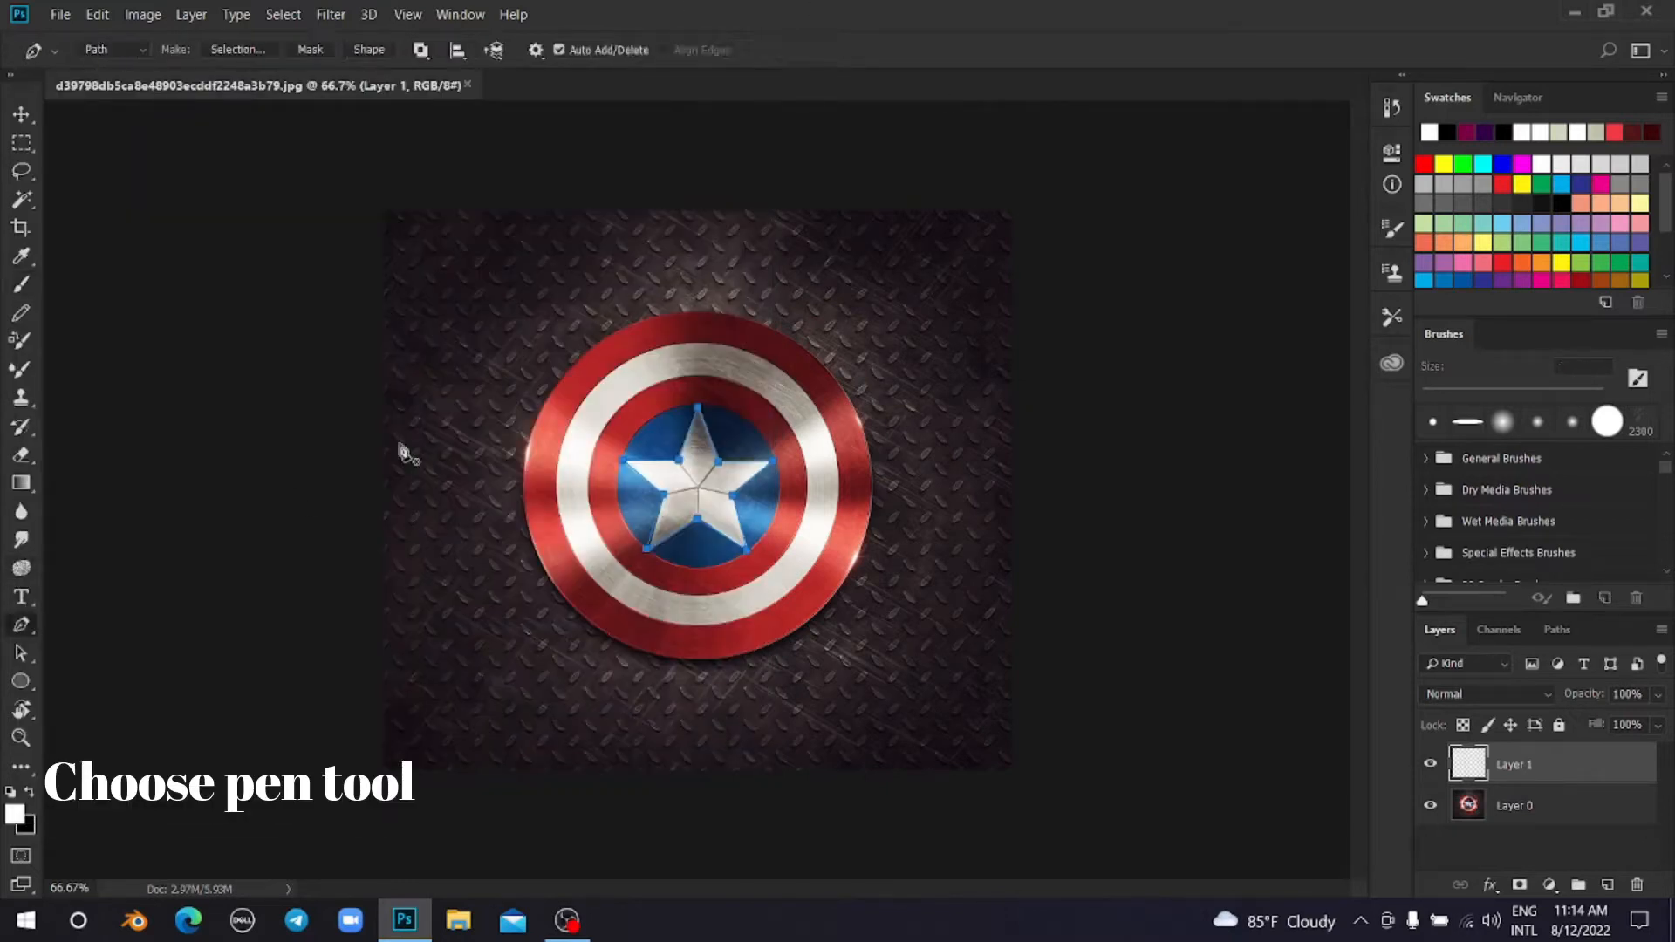
right_click(689, 443)
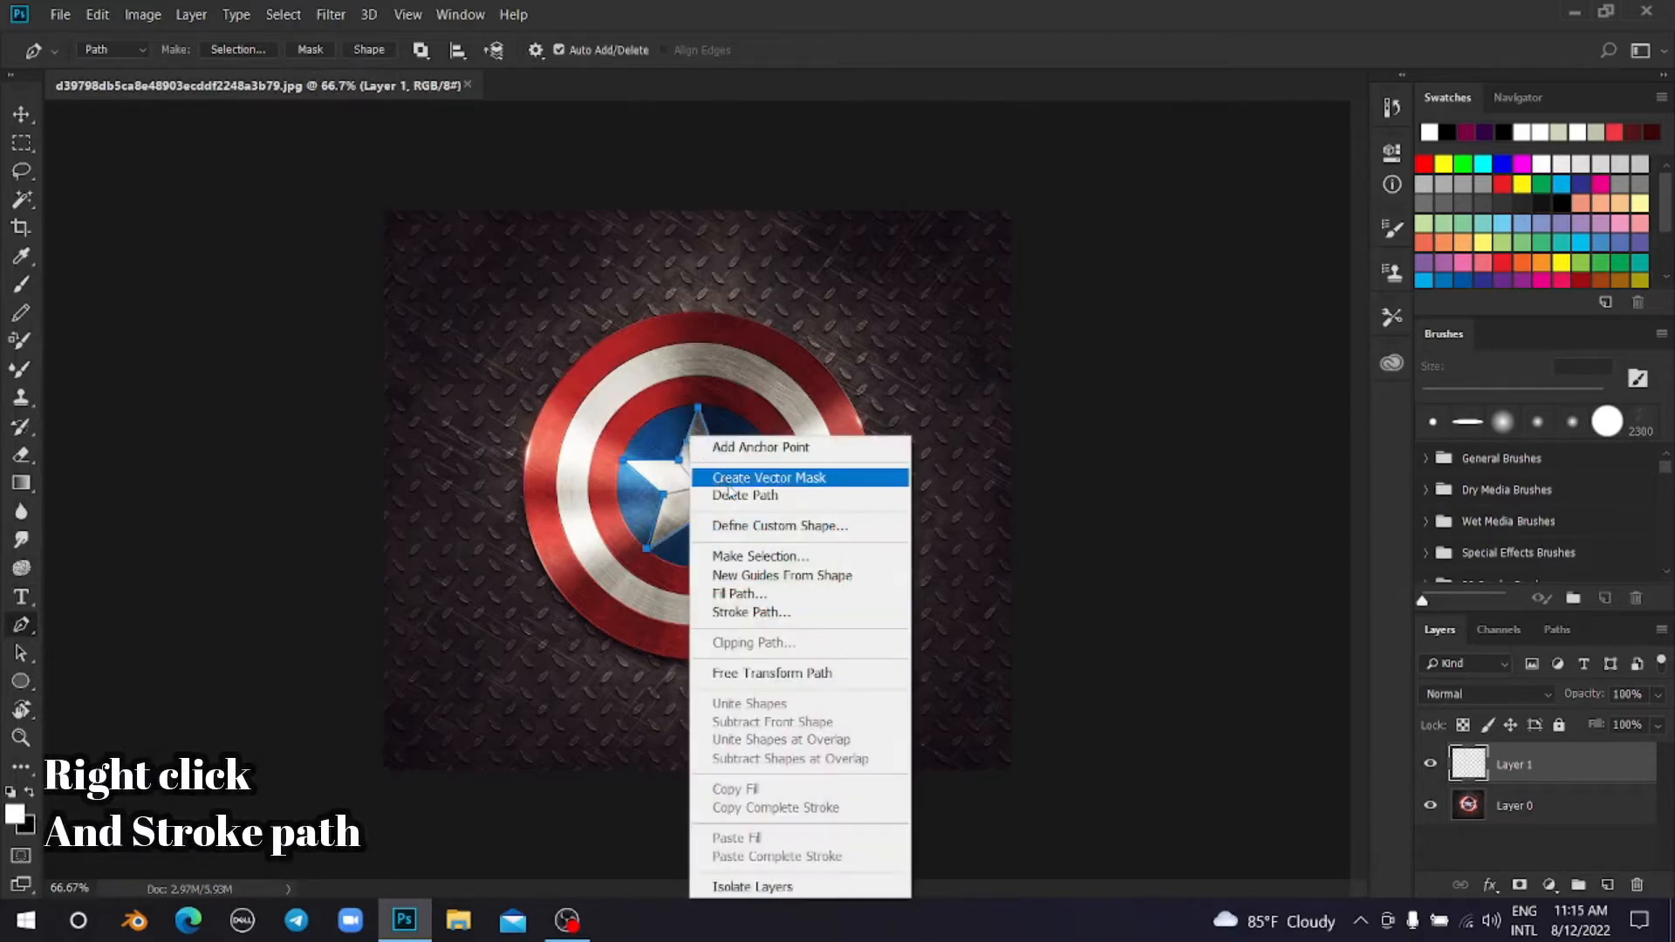
click(753, 613)
click(972, 284)
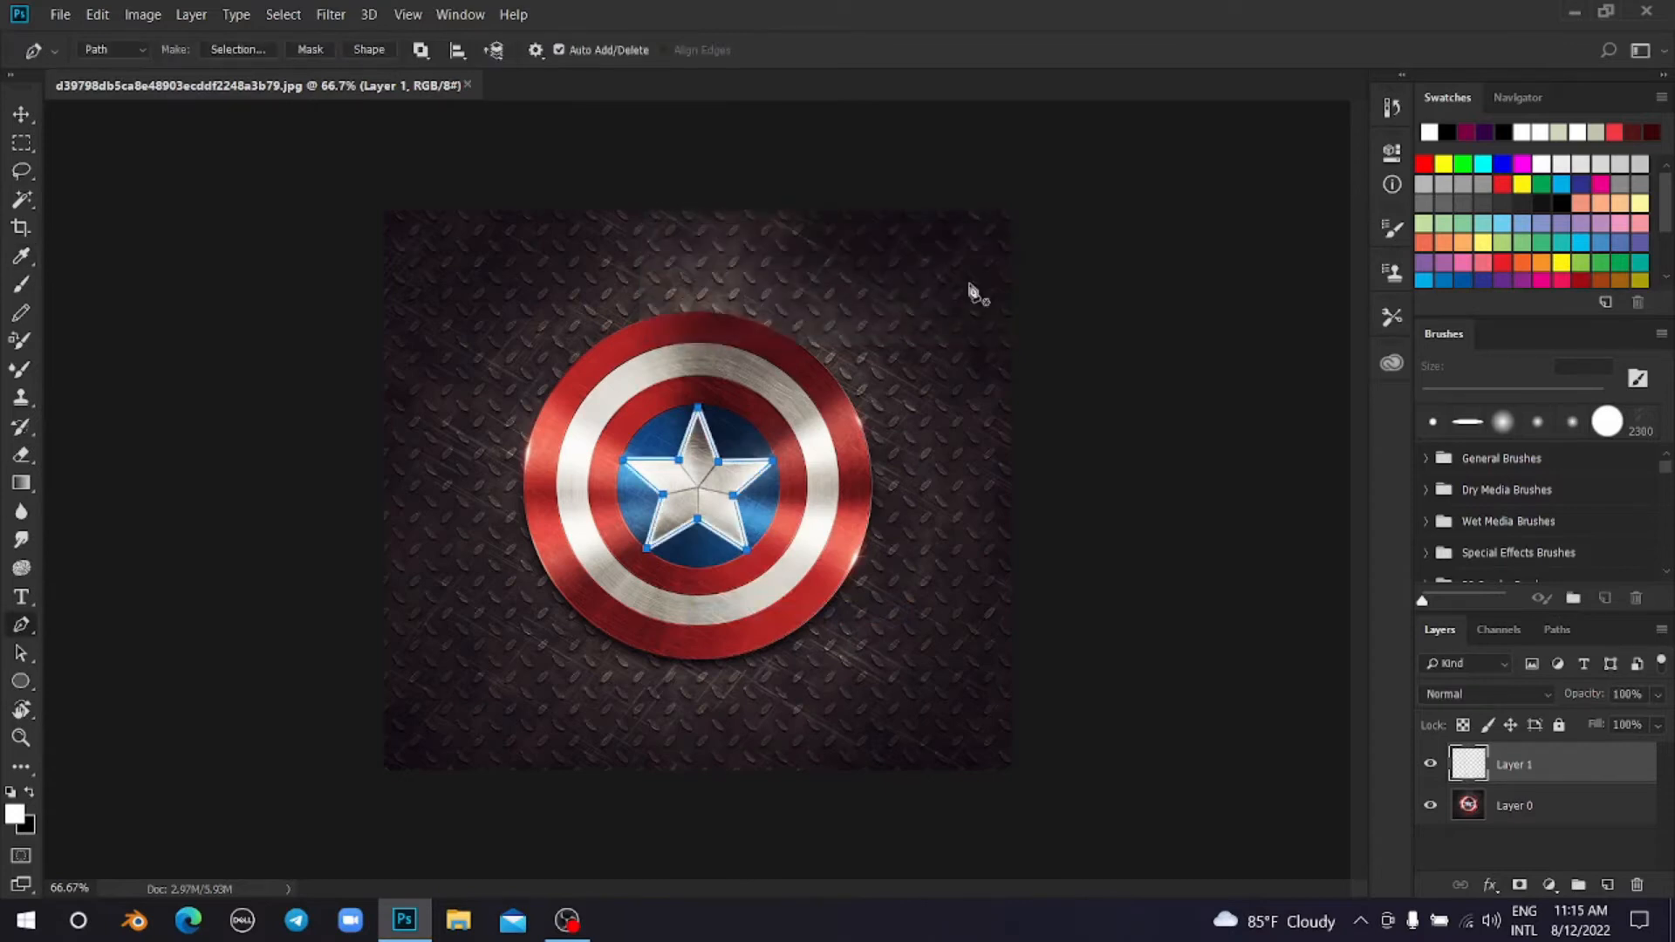
right_click(752, 472)
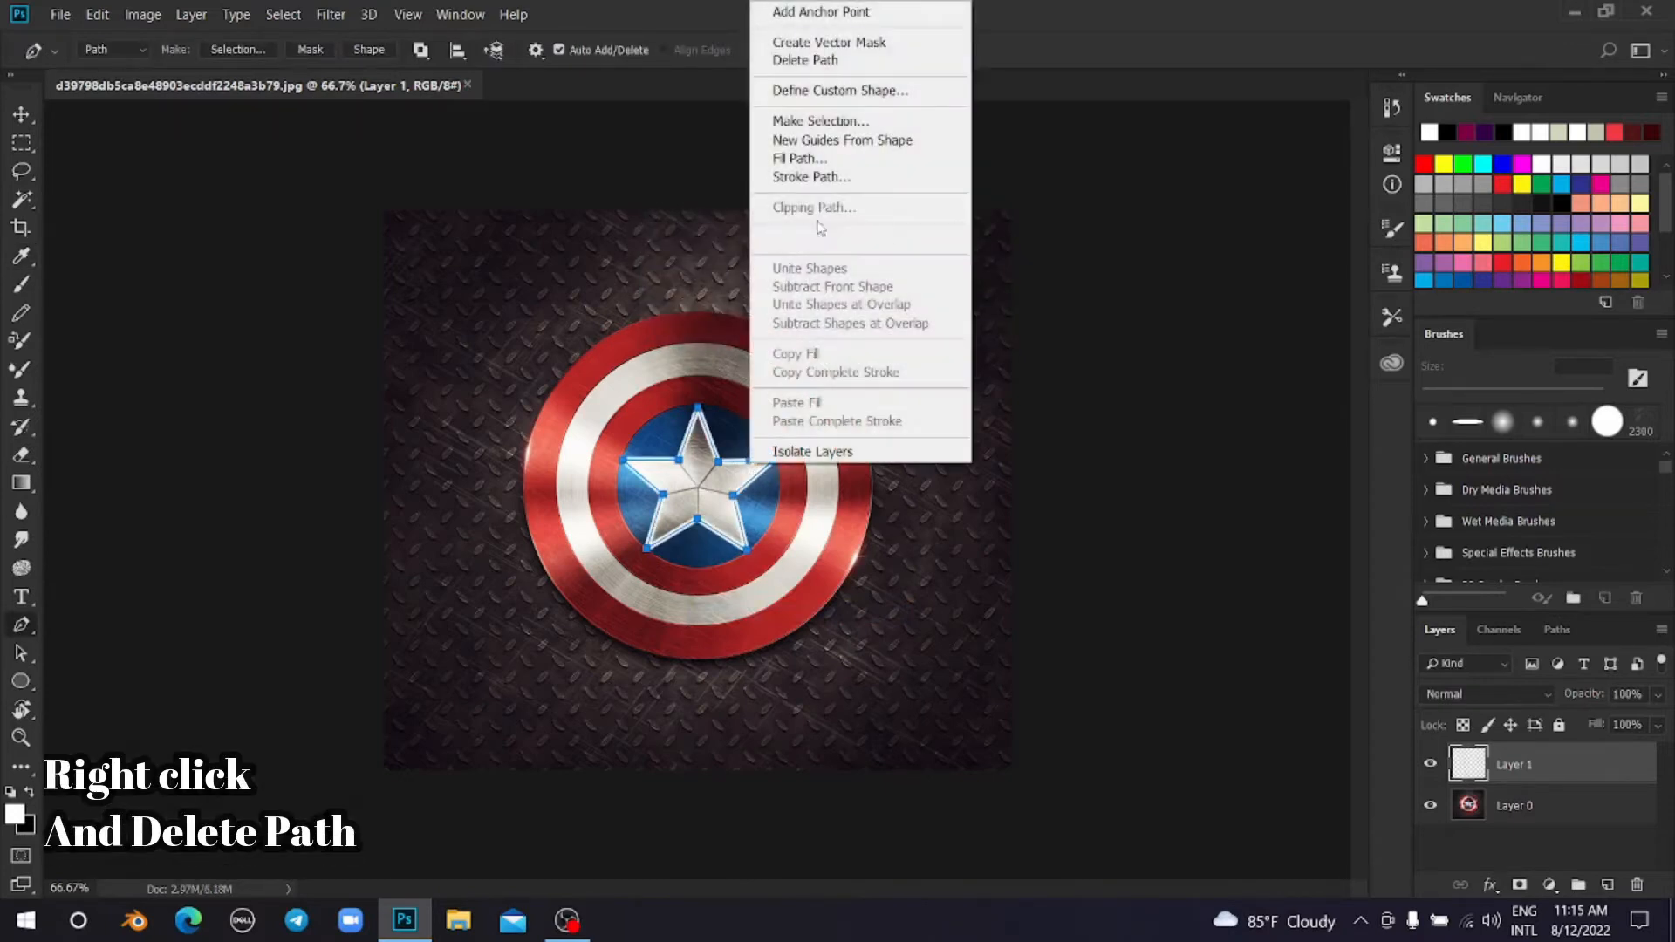
click(826, 60)
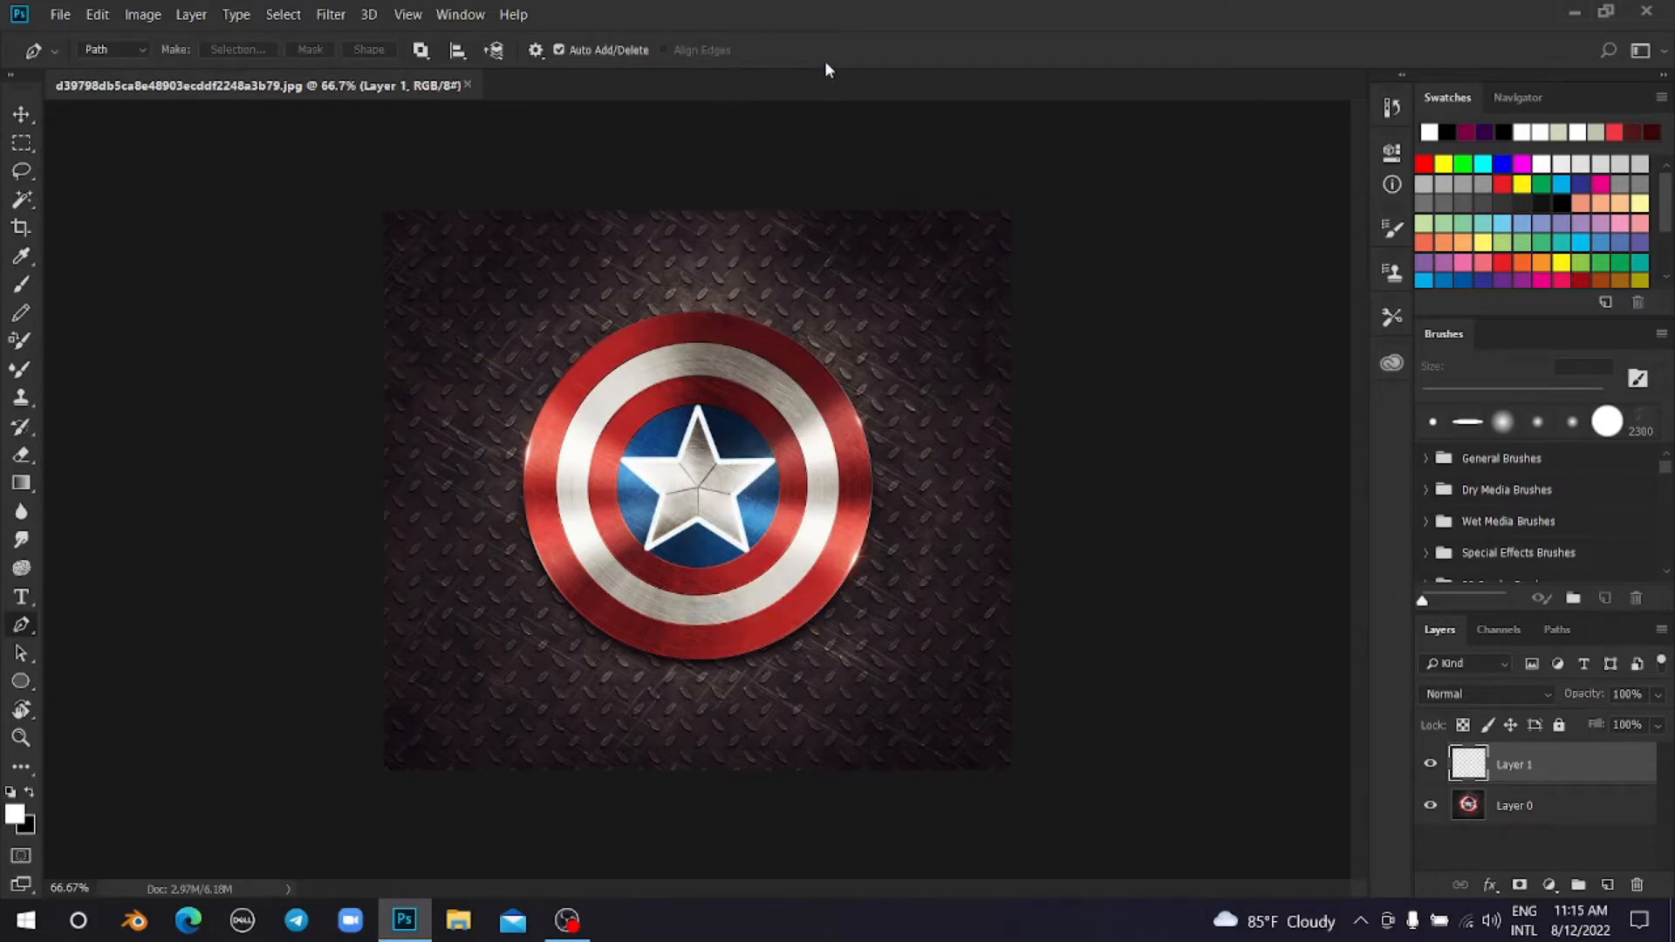
Step: Switch to the Brush tool with the Soft Round tip and lower the brush opacity to 80%
click(22, 284)
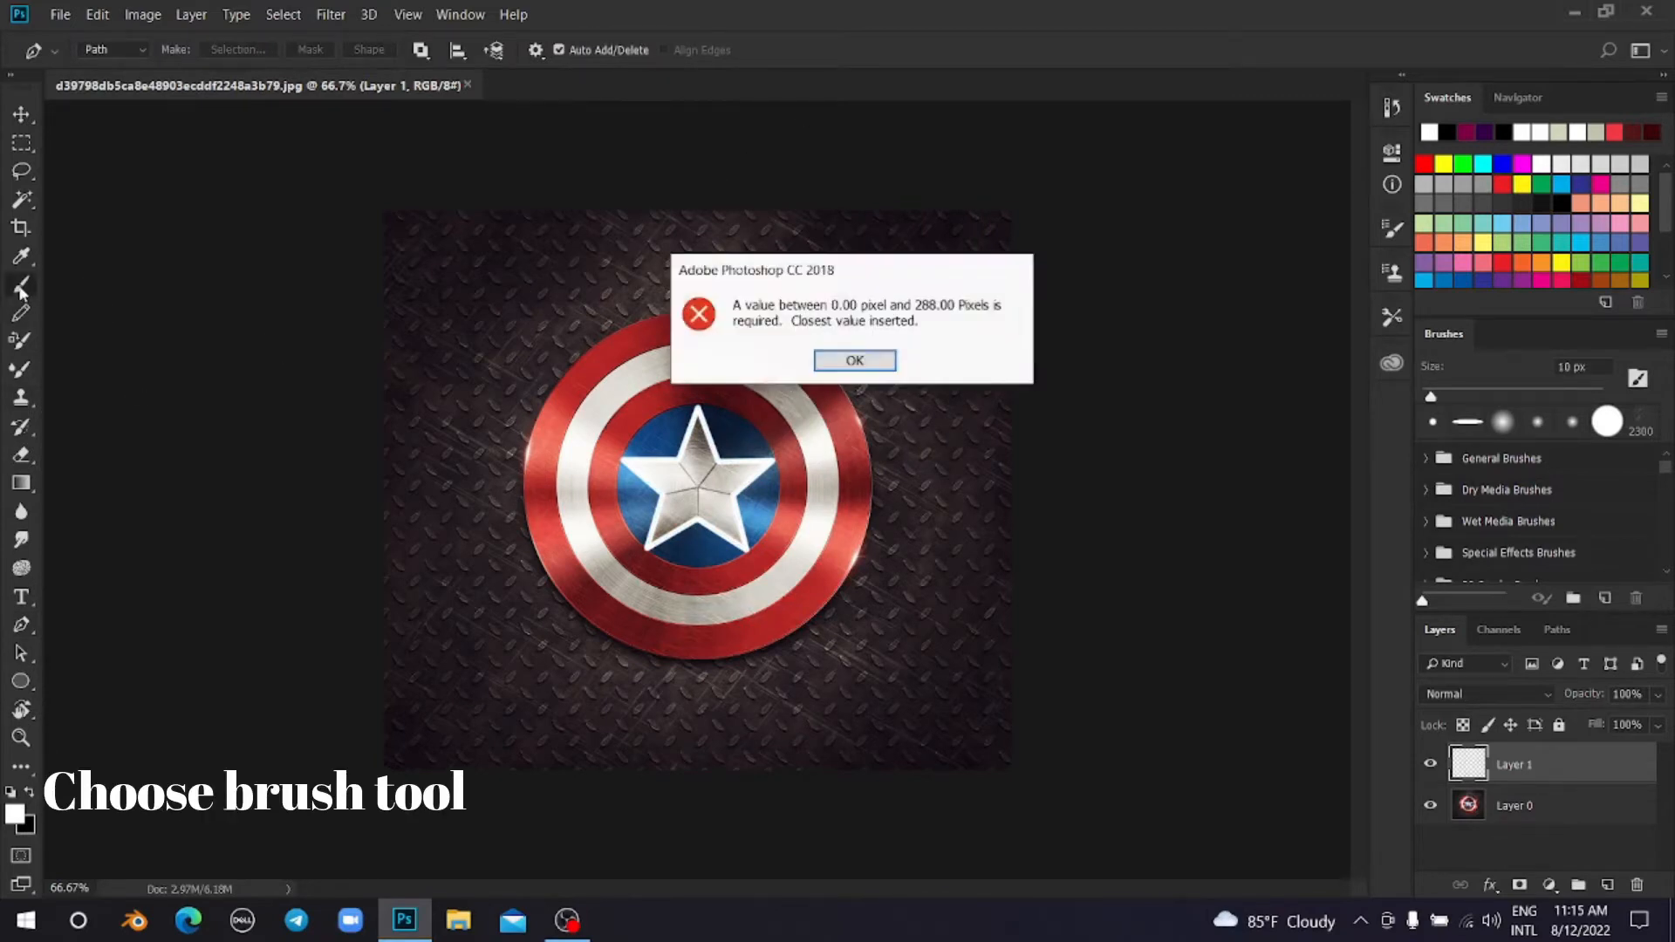
click(825, 368)
click(114, 49)
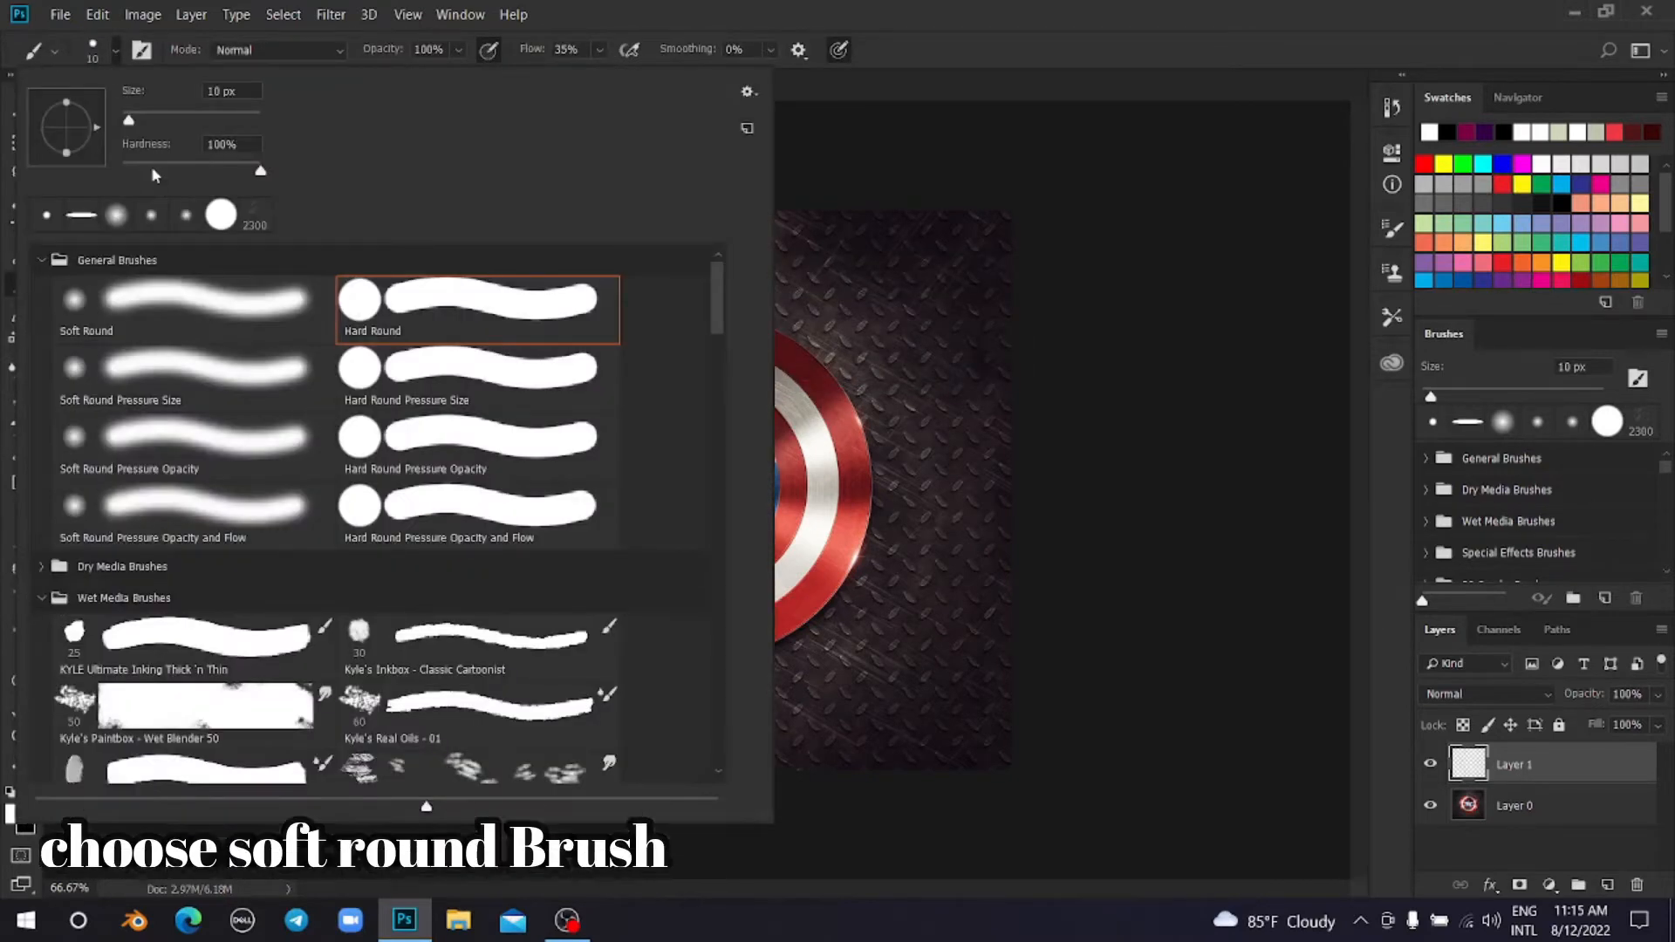
click(92, 295)
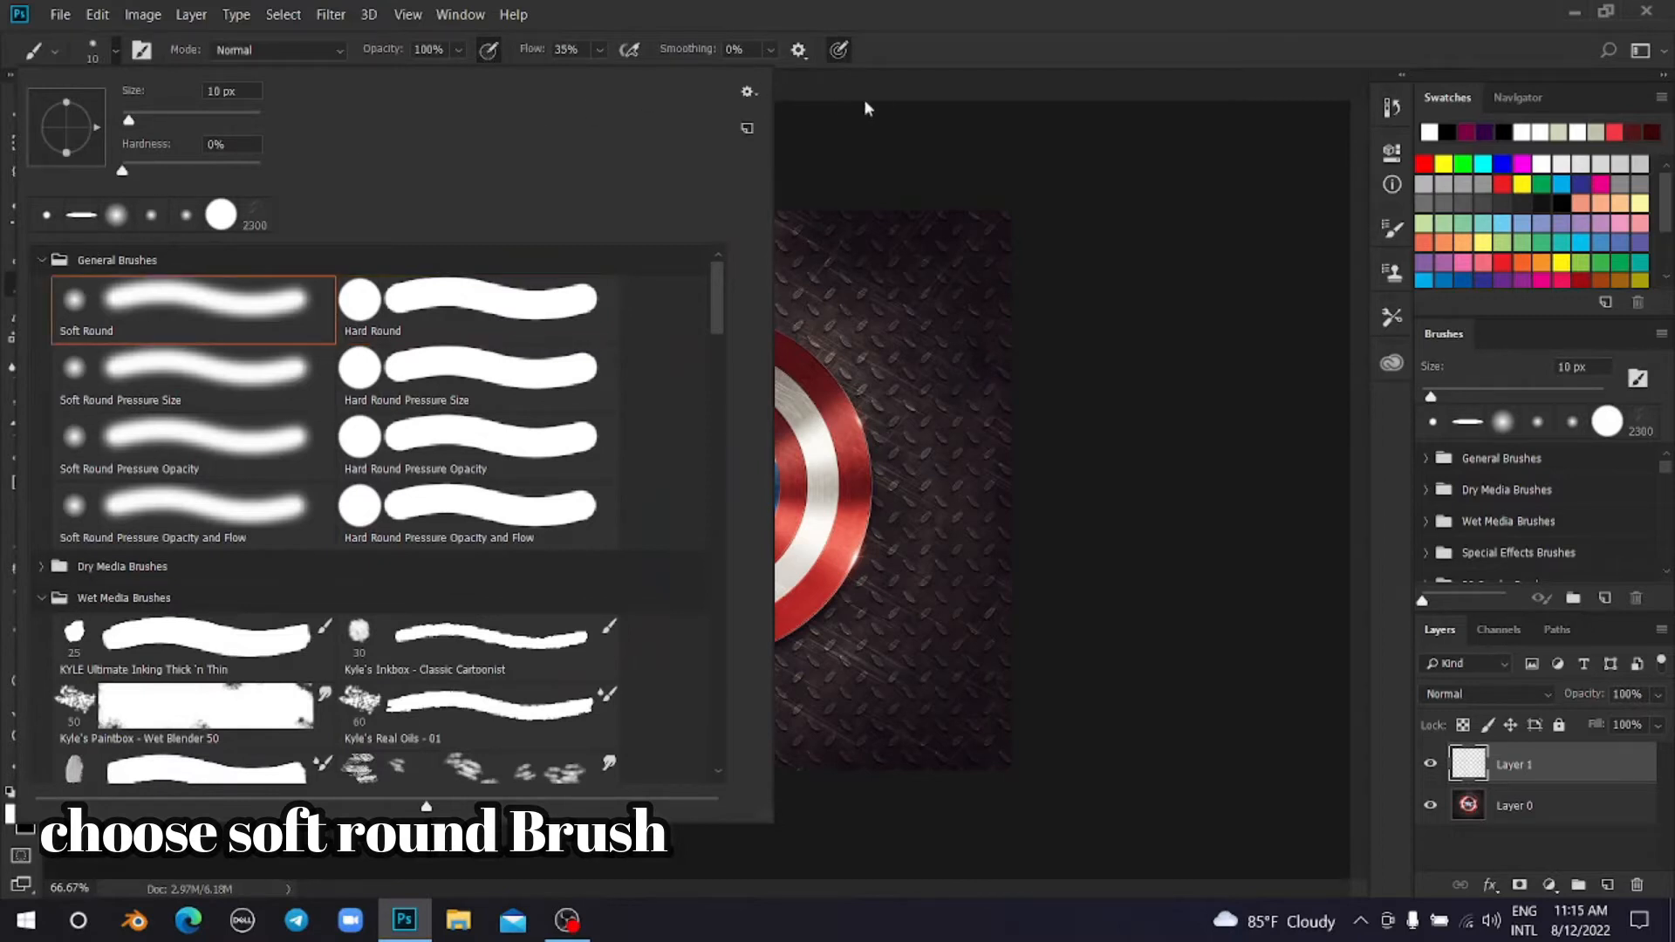
click(884, 105)
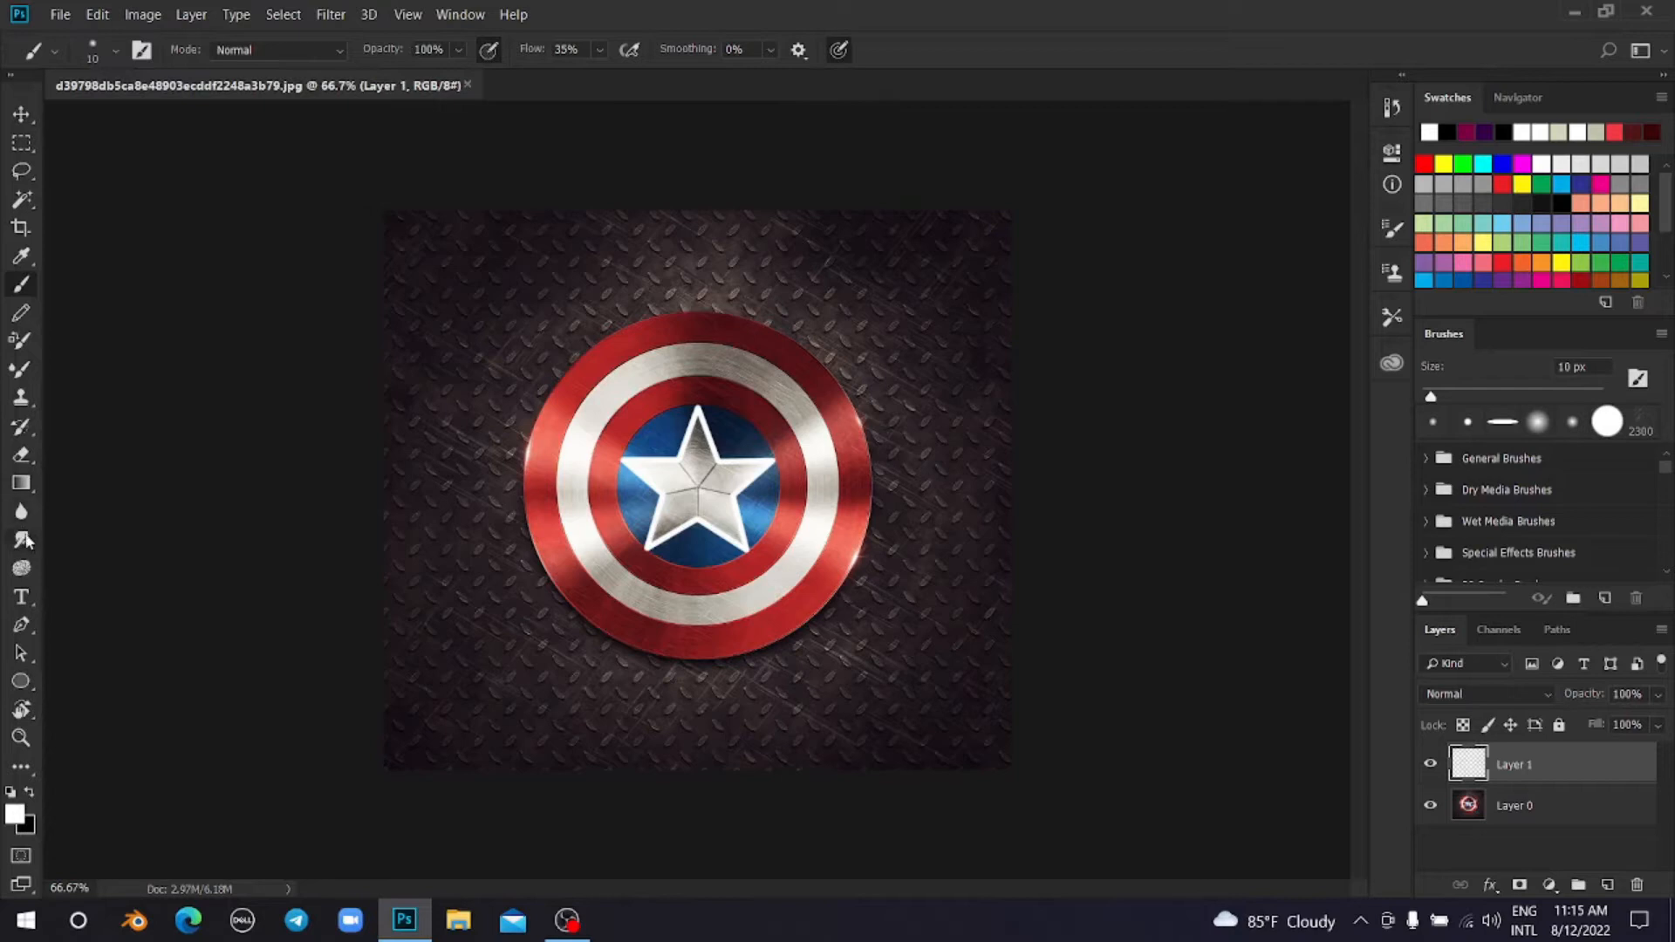
drag(401, 55, 375, 58)
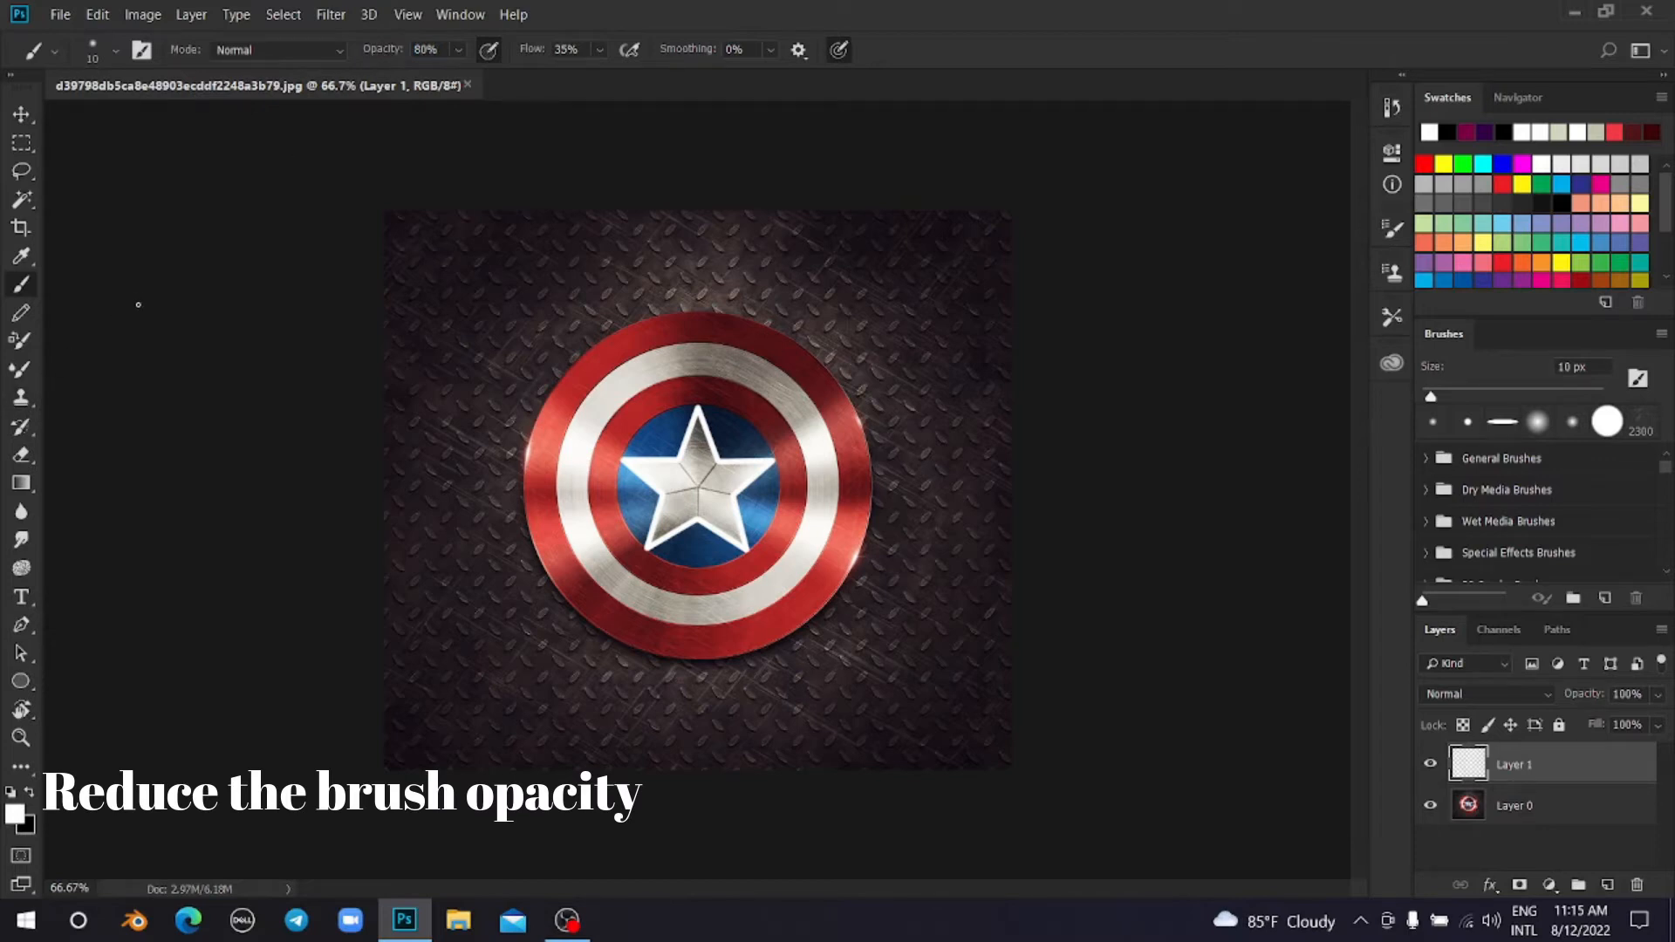
Step: Enlarge the soft brush to 90 px
key(bracketright)
key(bracketright)
key(bracketright)
key(bracketright)
key(bracketright)
key(bracketright)
key(bracketright)
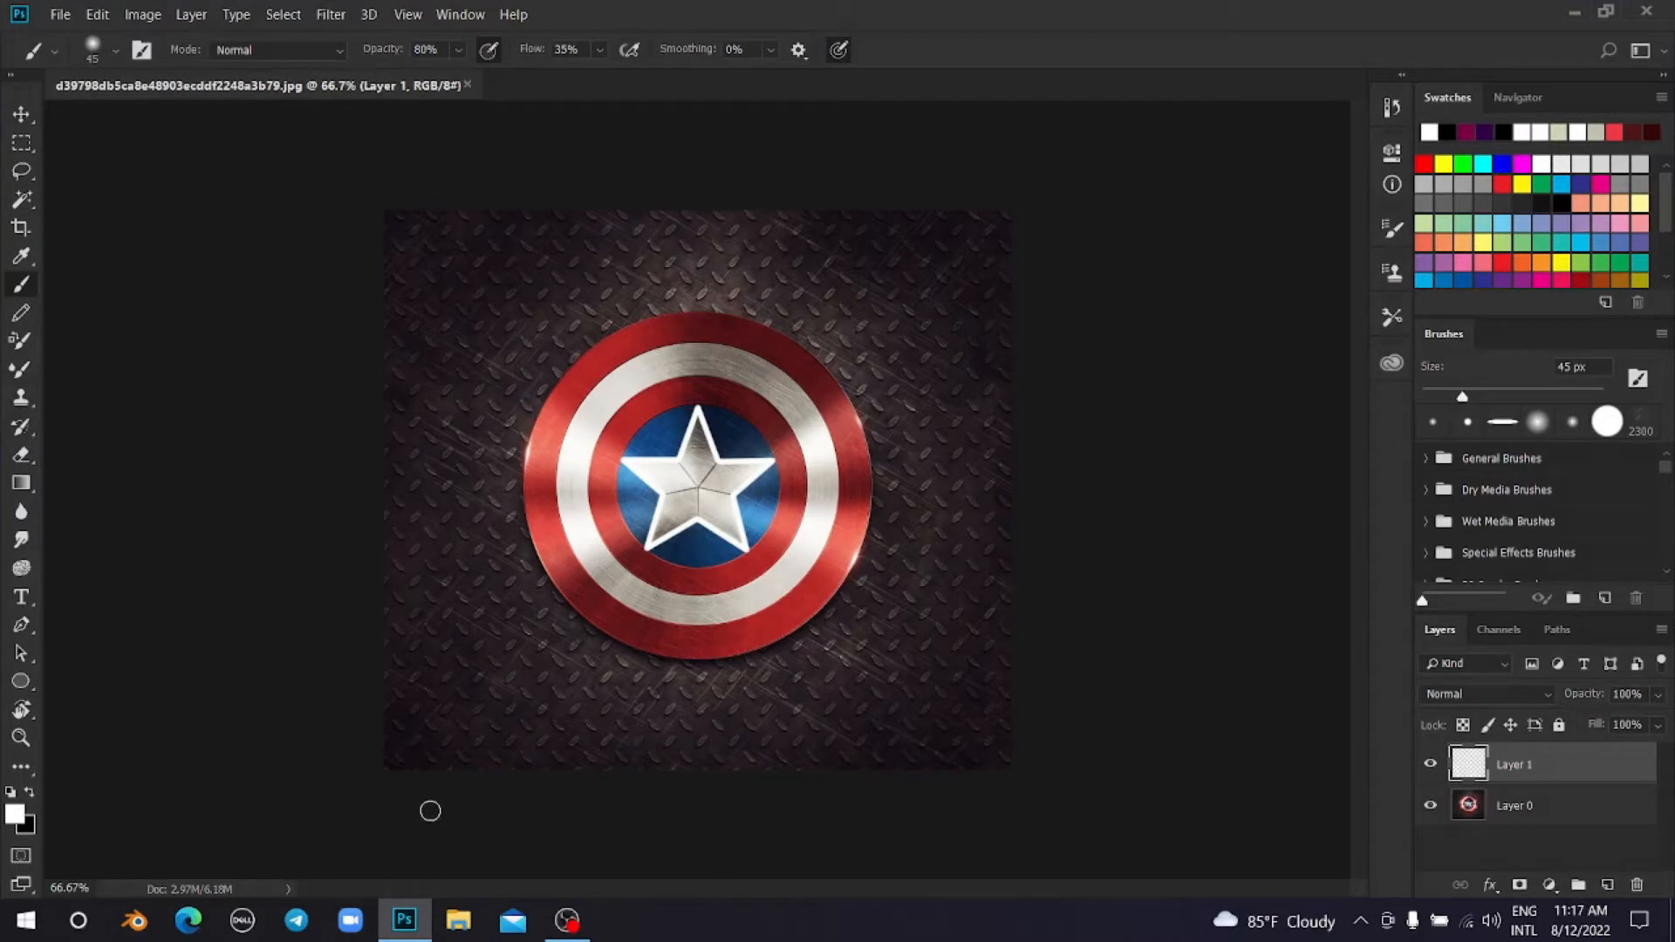
key(bracketright)
key(bracketright)
key(bracketright)
key(bracketright)
key(bracketright)
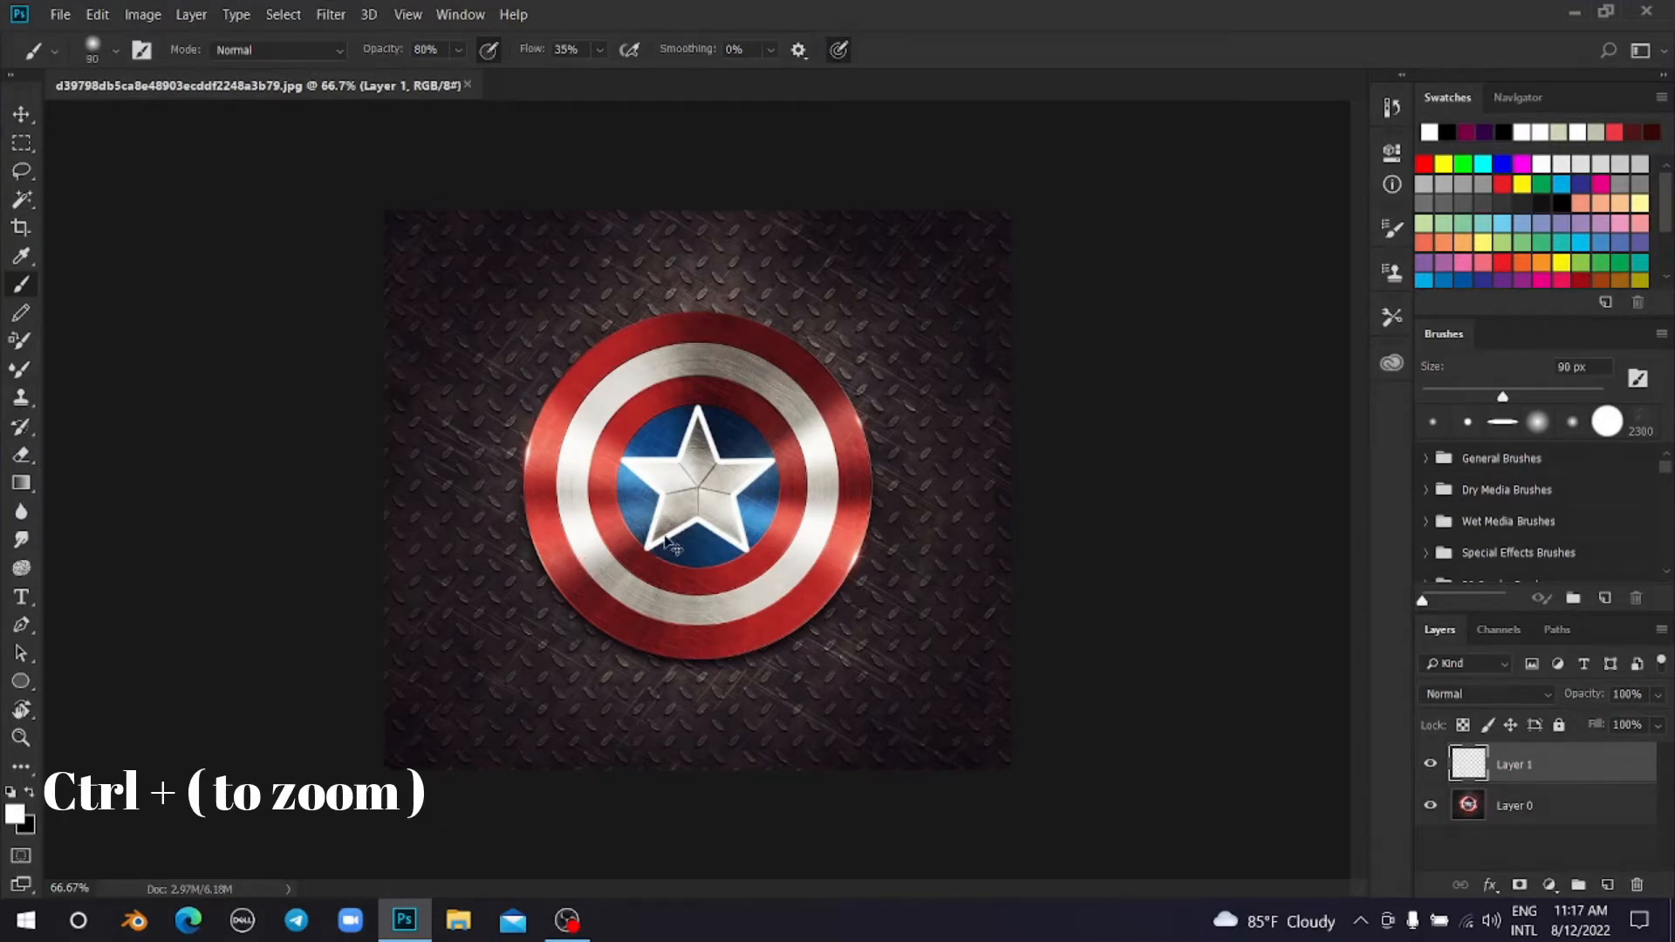
Step: Add a new layer and place it between Layer 1 and Layer 0
key(ctrl+plus)
key(ctrl+plus)
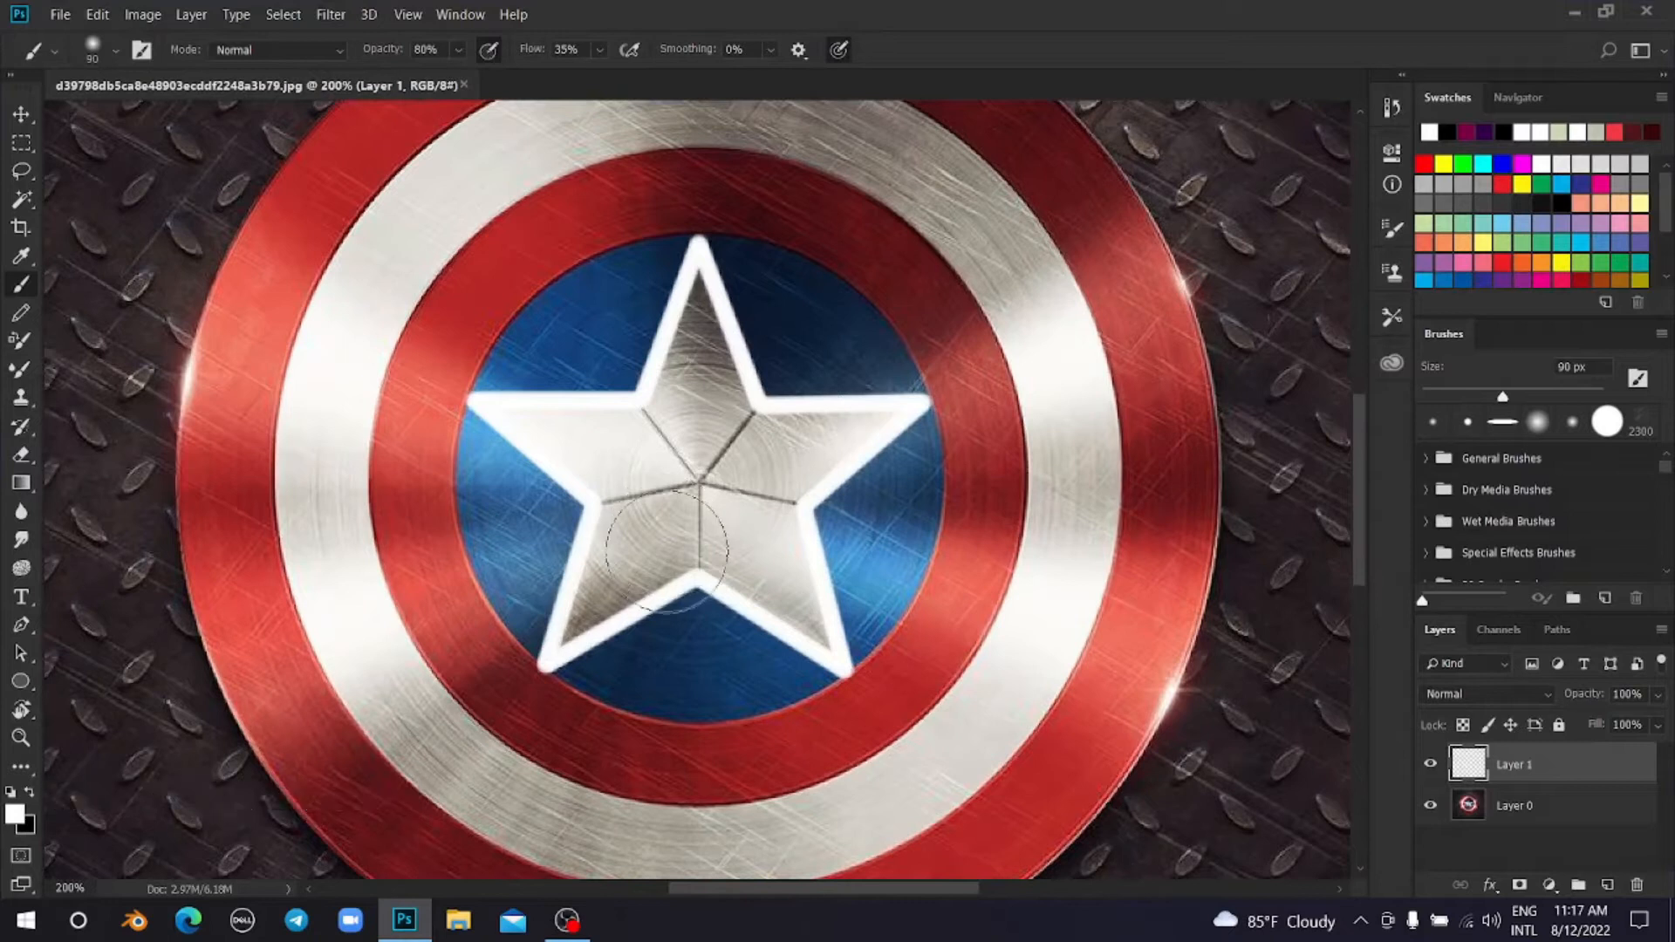
click(1608, 886)
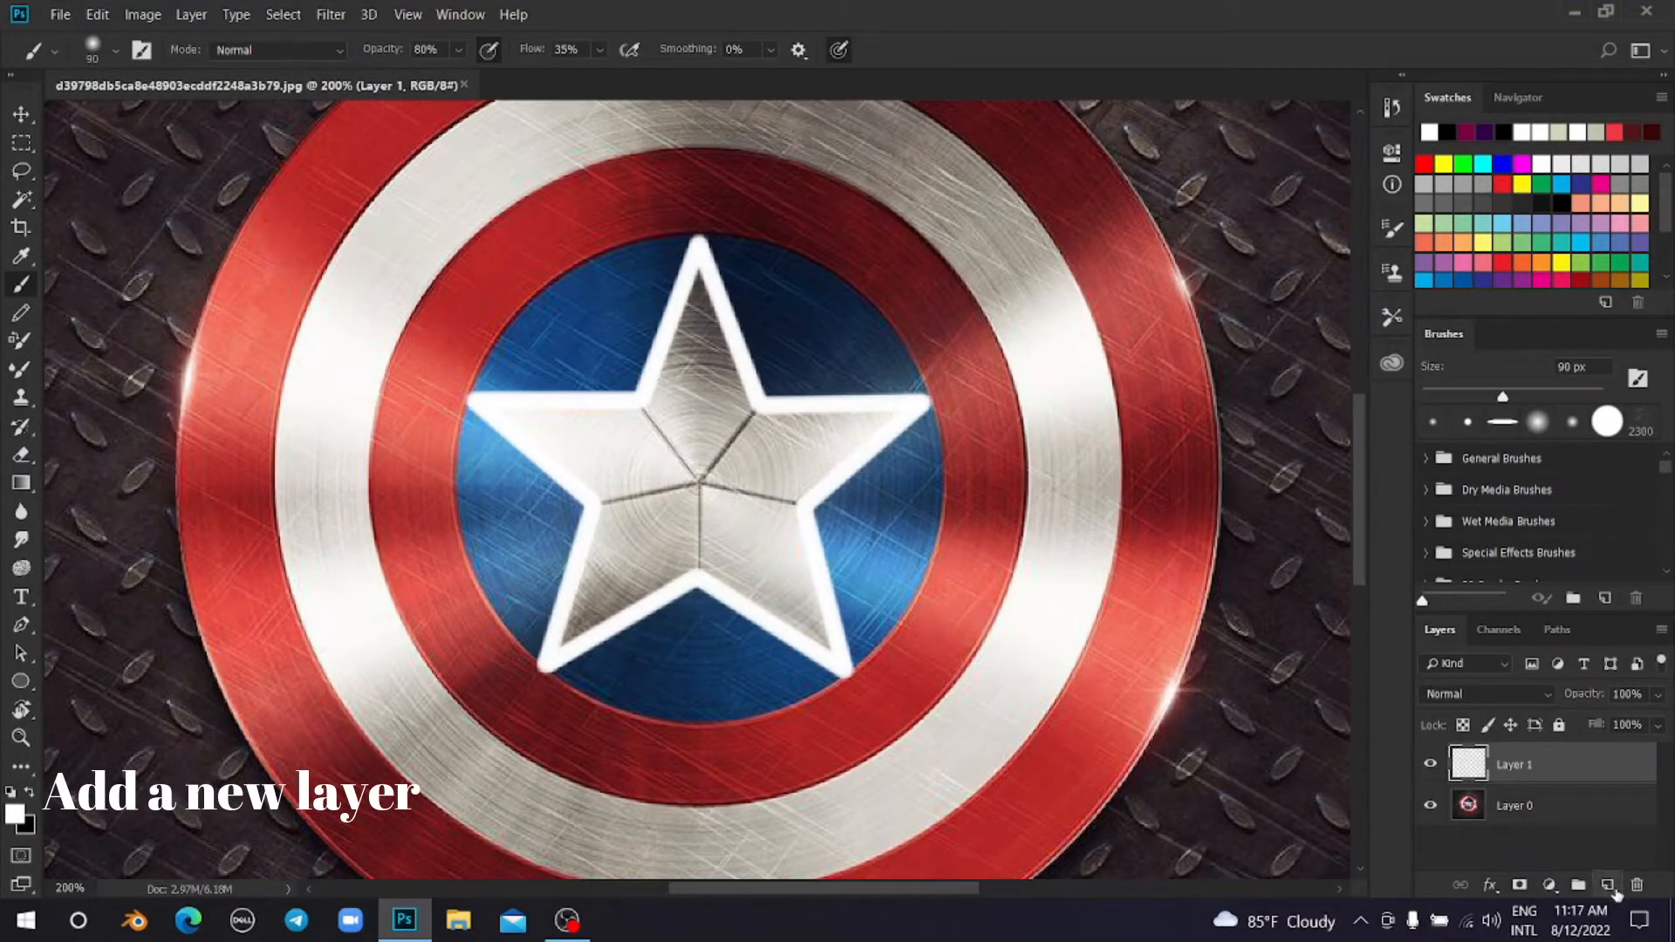
drag(1591, 773, 1579, 824)
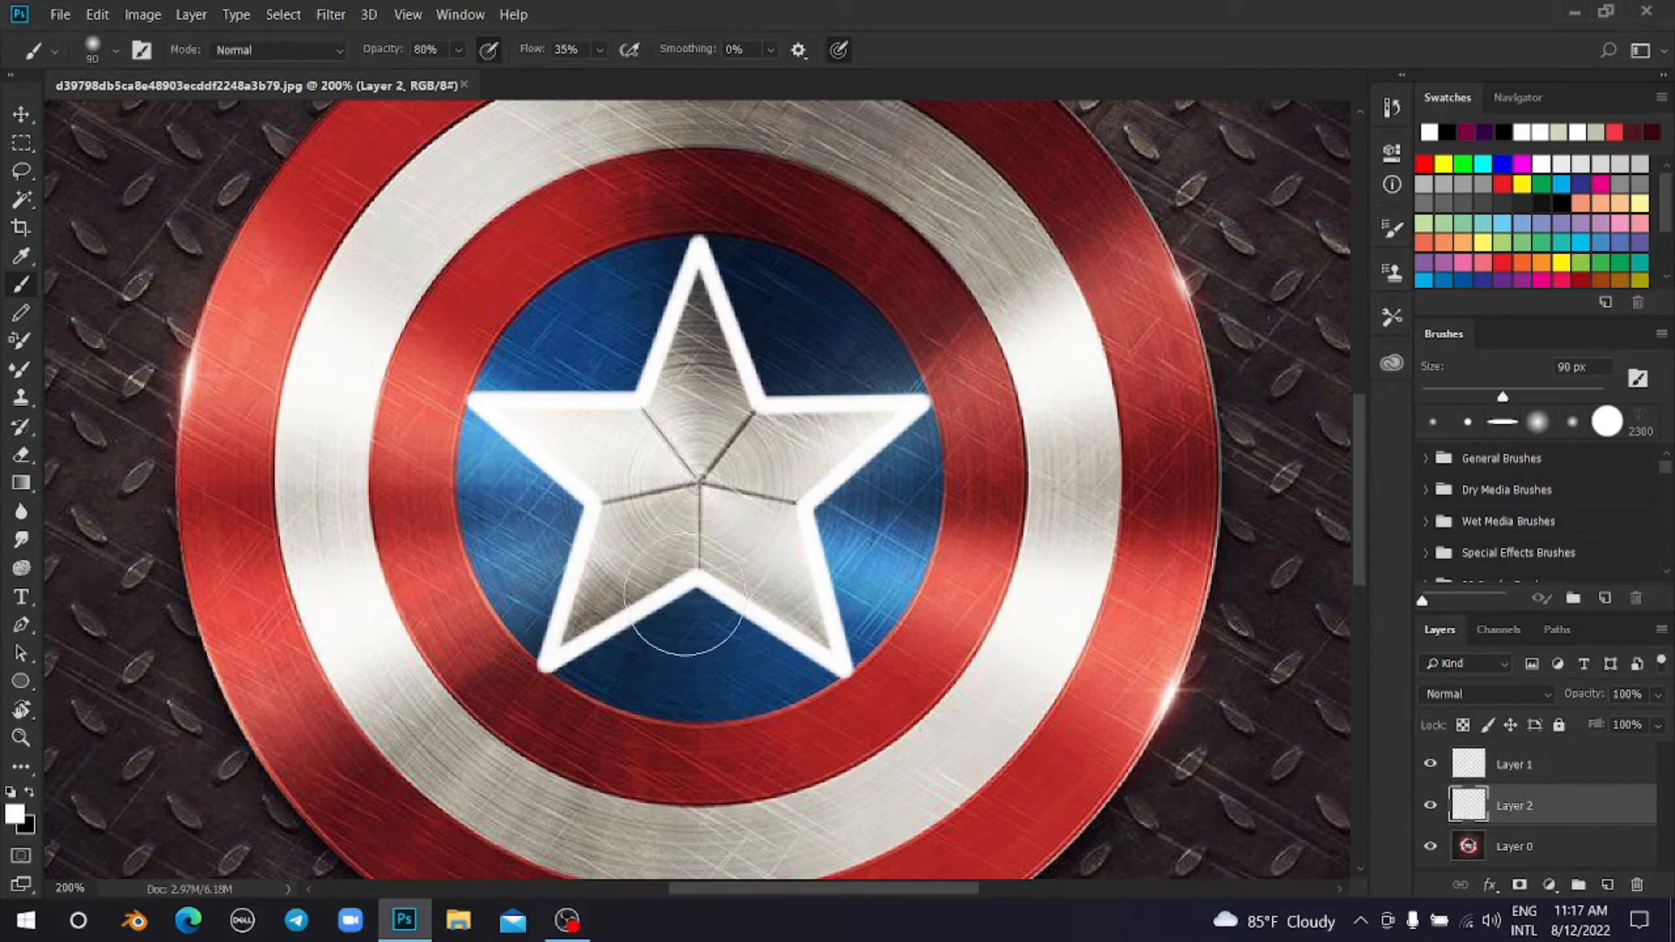
Step: Reduce the soft brush size to 50 px
key(bracketleft)
key(bracketleft)
key(bracketleft)
key(bracketleft)
Step: Sample the shield's blue and lighten the foreground color to b1cff5 for painting the neon glow
alt+click(686, 623)
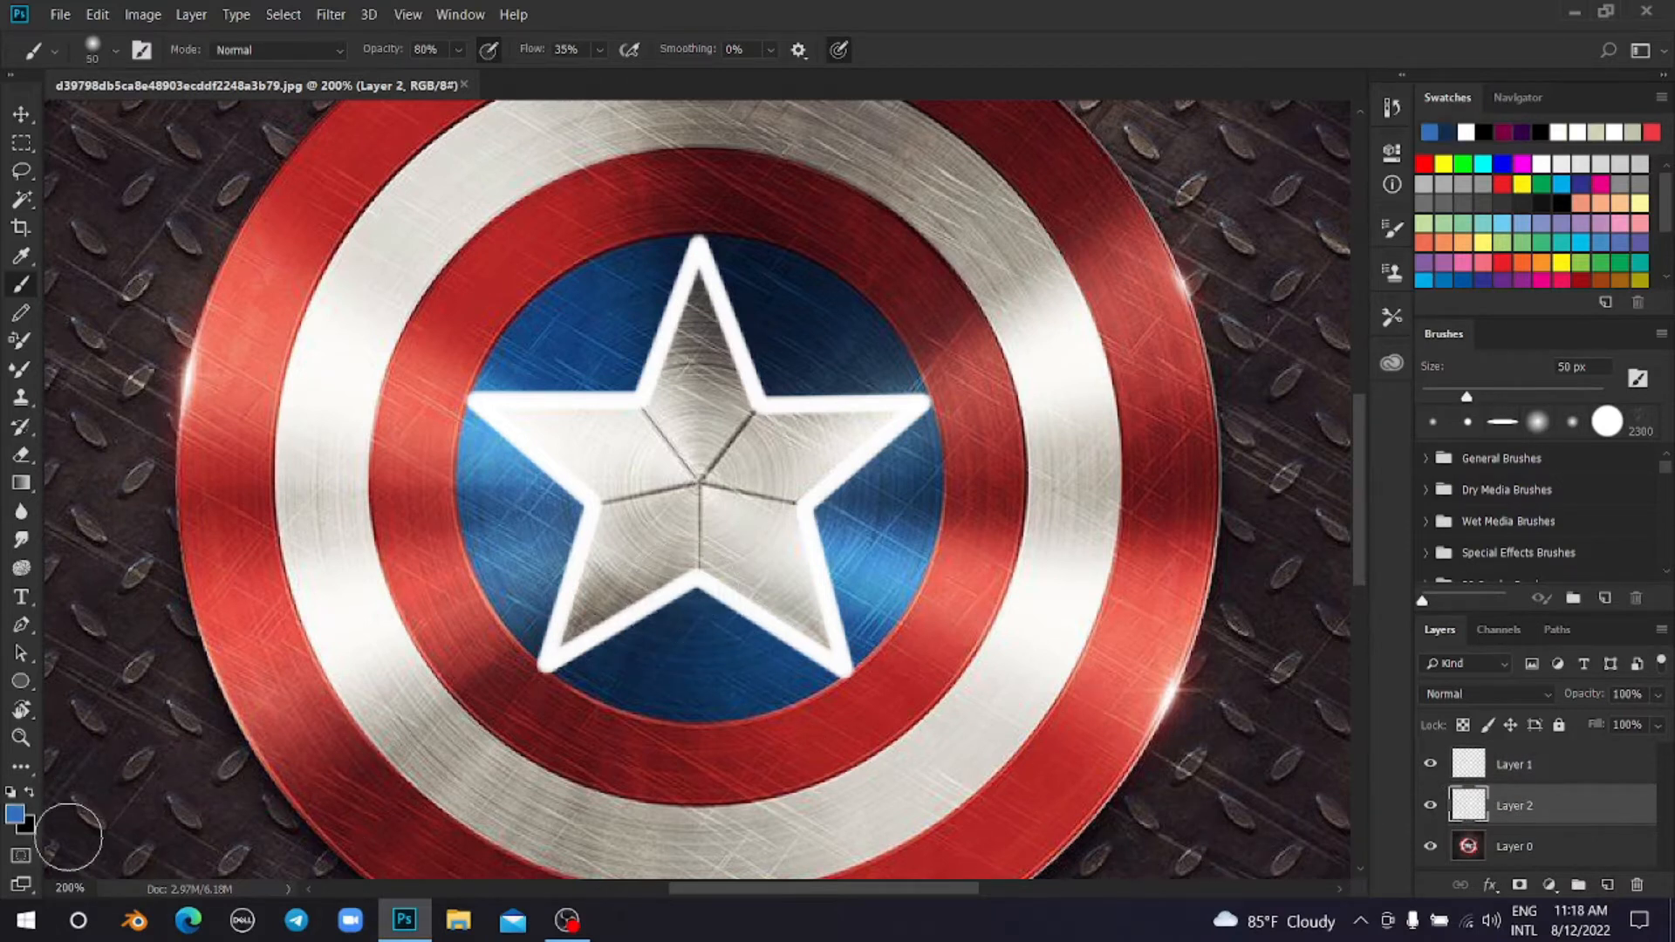
click(14, 814)
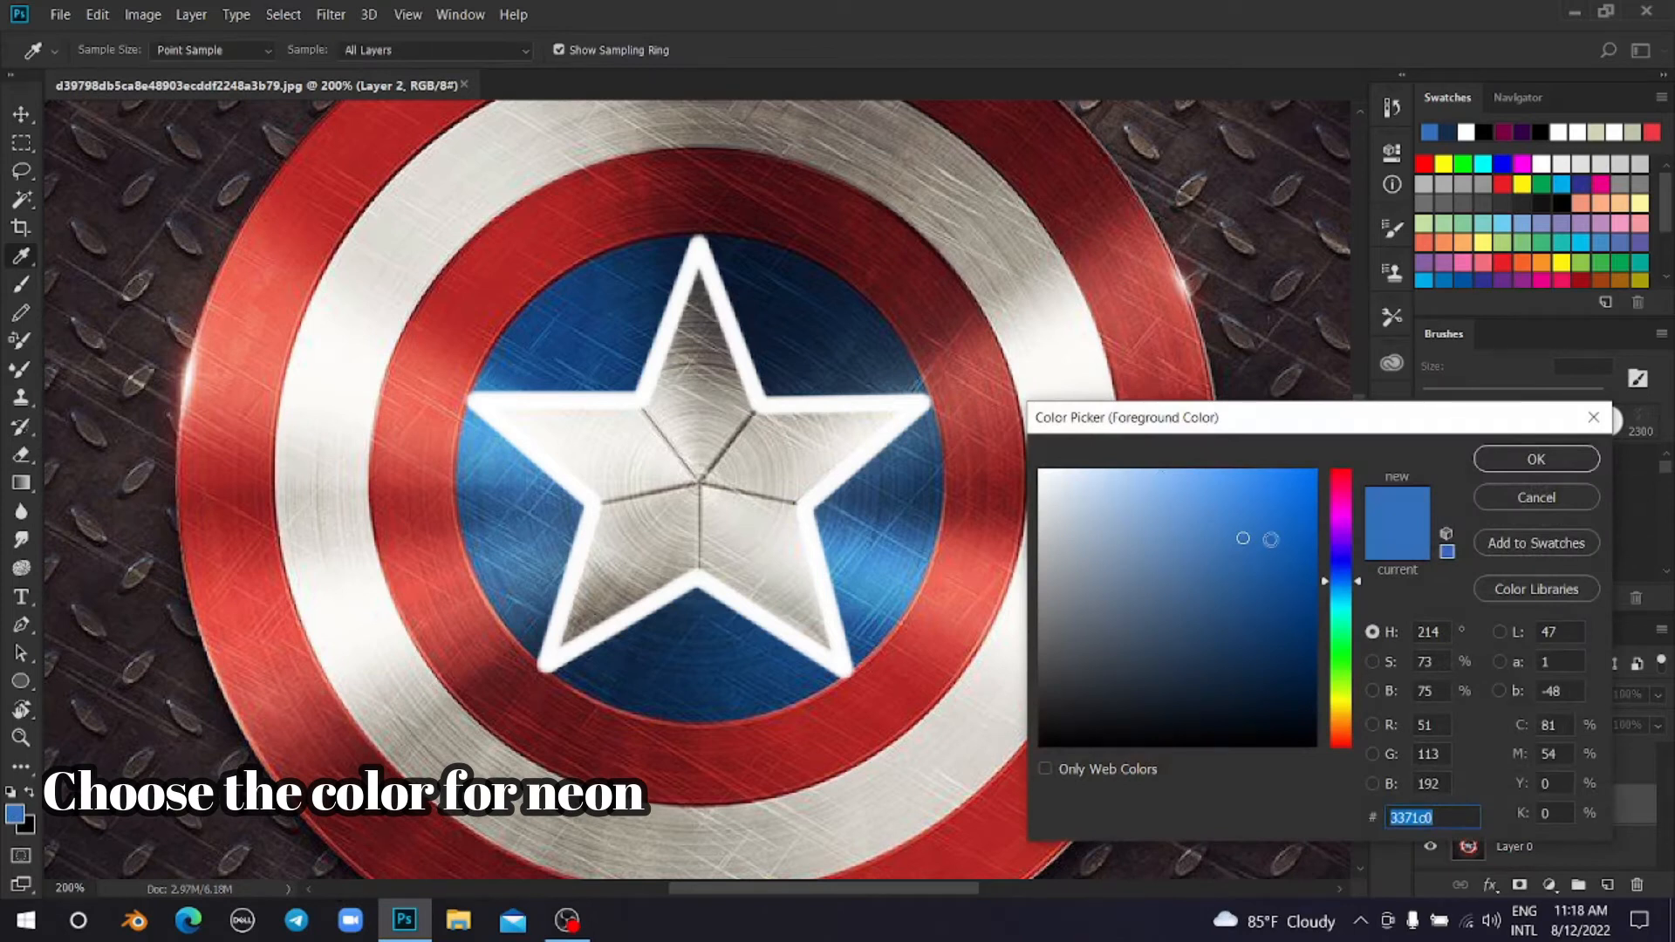
drag(1172, 506, 1116, 480)
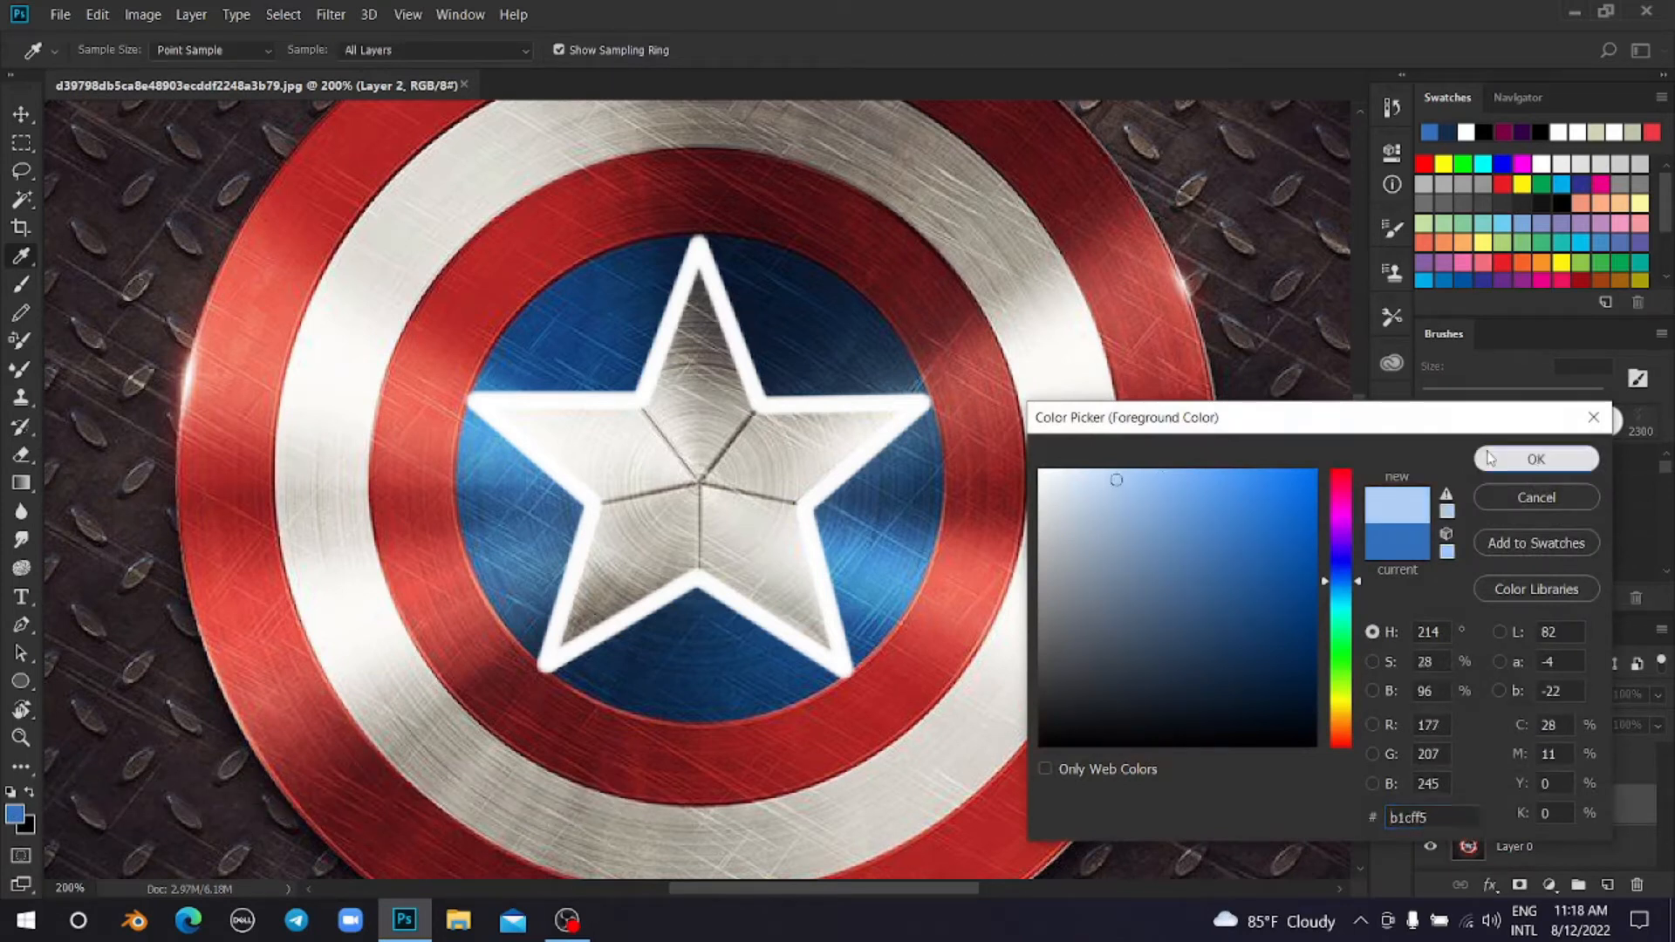
click(1489, 458)
key(b)
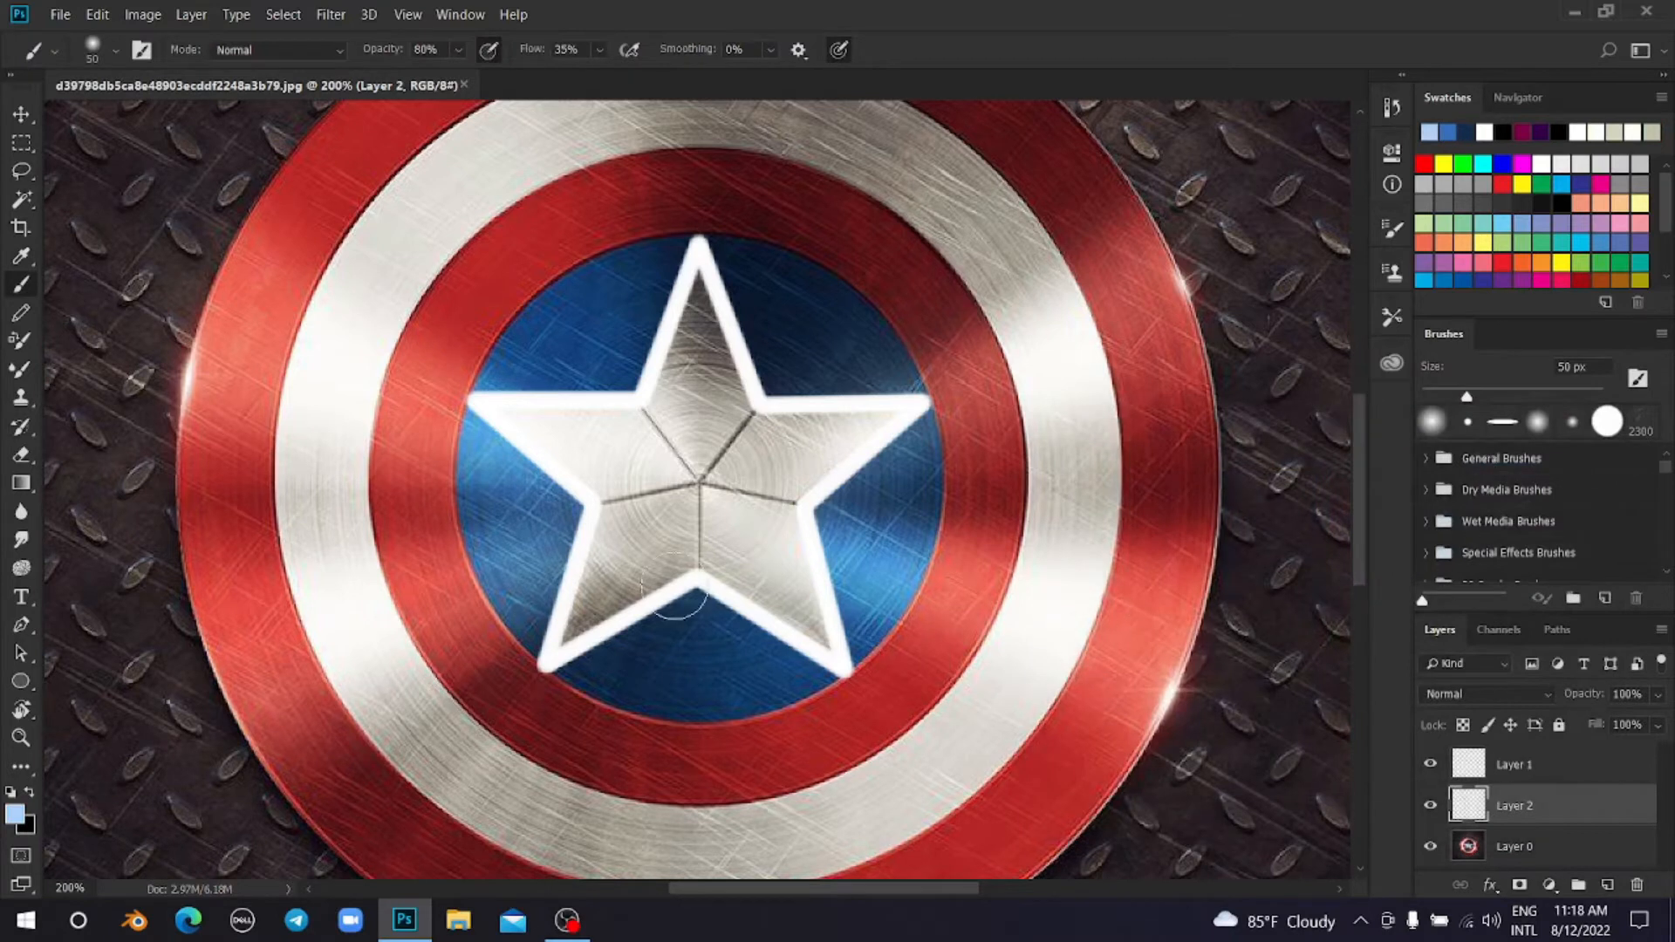
Step: Paint a soft light-blue glow along the entire white star outline on Layer 2
drag(672, 596, 544, 665)
mouse_move(590, 522)
mouse_down()
mouse_move(553, 543)
mouse_move(577, 580)
mouse_move(558, 524)
mouse_move(611, 509)
mouse_move(548, 649)
mouse_up()
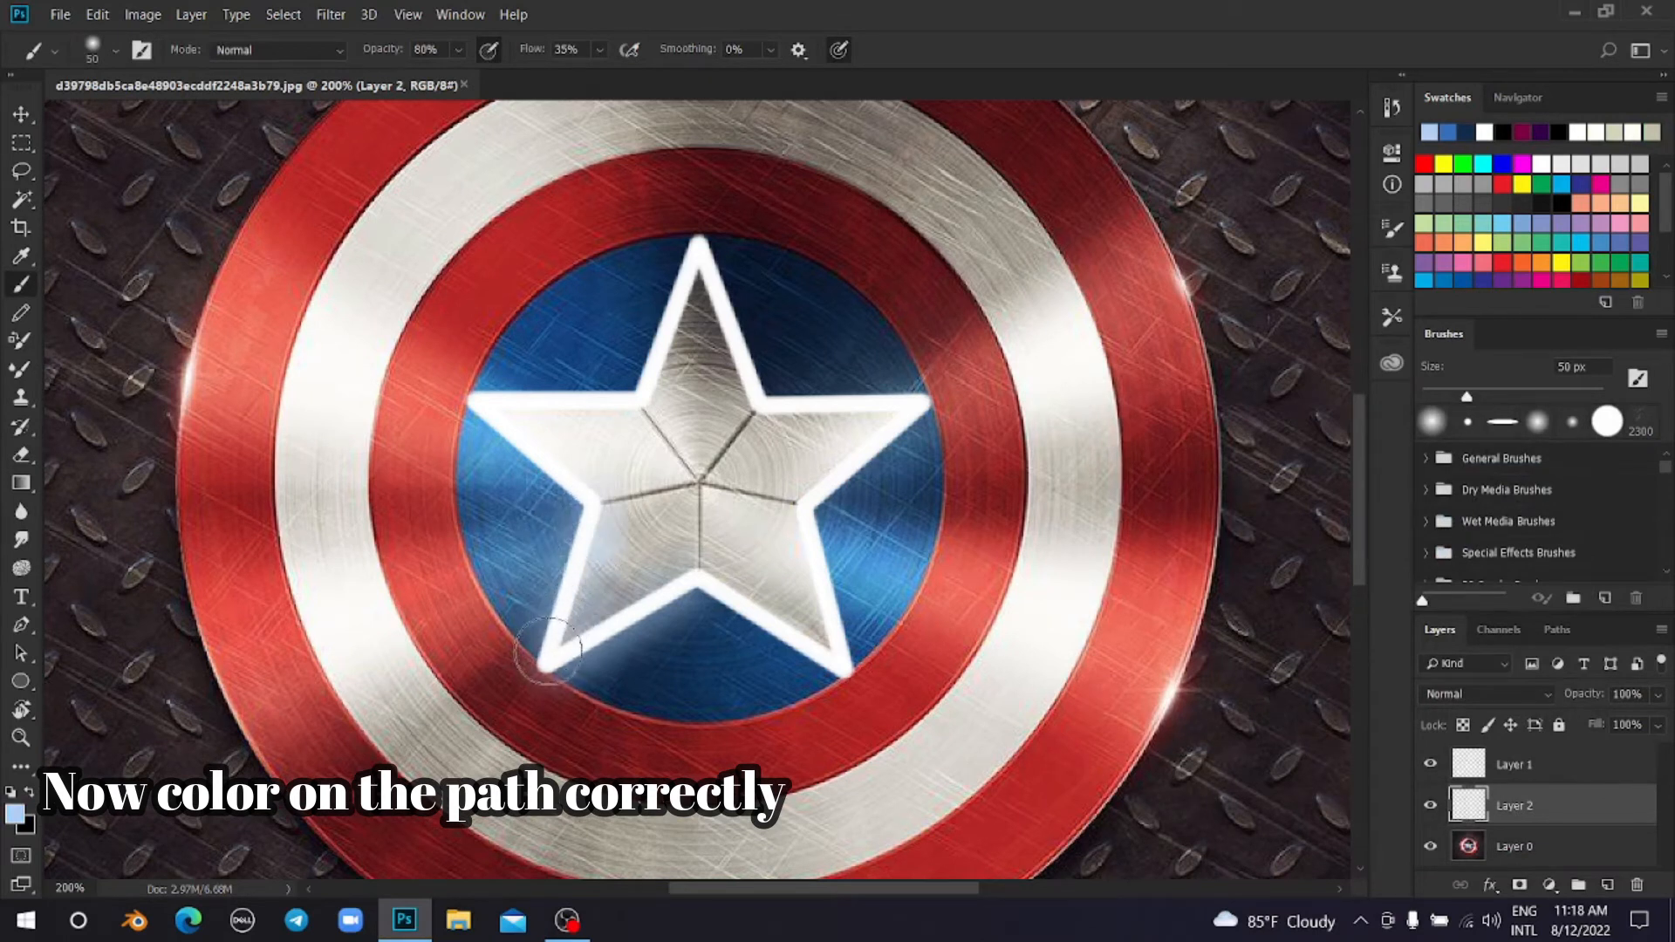
mouse_move(509, 431)
mouse_down()
mouse_move(607, 500)
mouse_move(501, 393)
mouse_move(665, 404)
mouse_move(701, 258)
mouse_move(630, 397)
mouse_move(697, 258)
mouse_move(762, 406)
mouse_move(923, 412)
mouse_move(812, 508)
mouse_move(849, 675)
mouse_move(708, 616)
mouse_move(684, 583)
mouse_move(833, 663)
mouse_up()
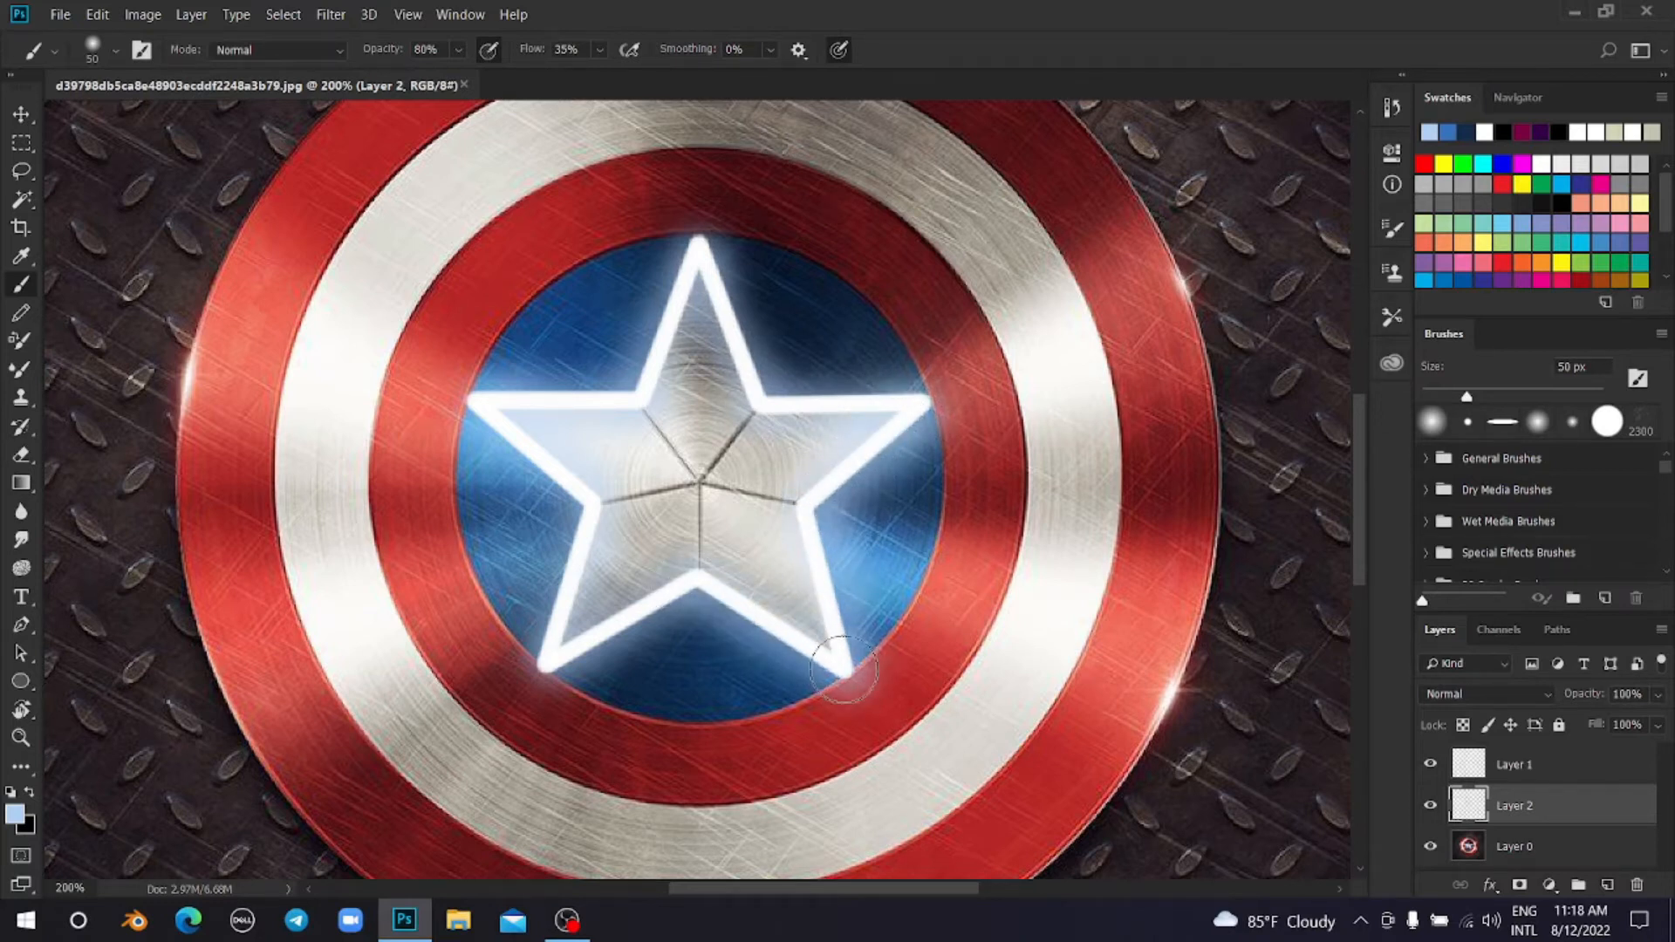
key(ctrl+minus)
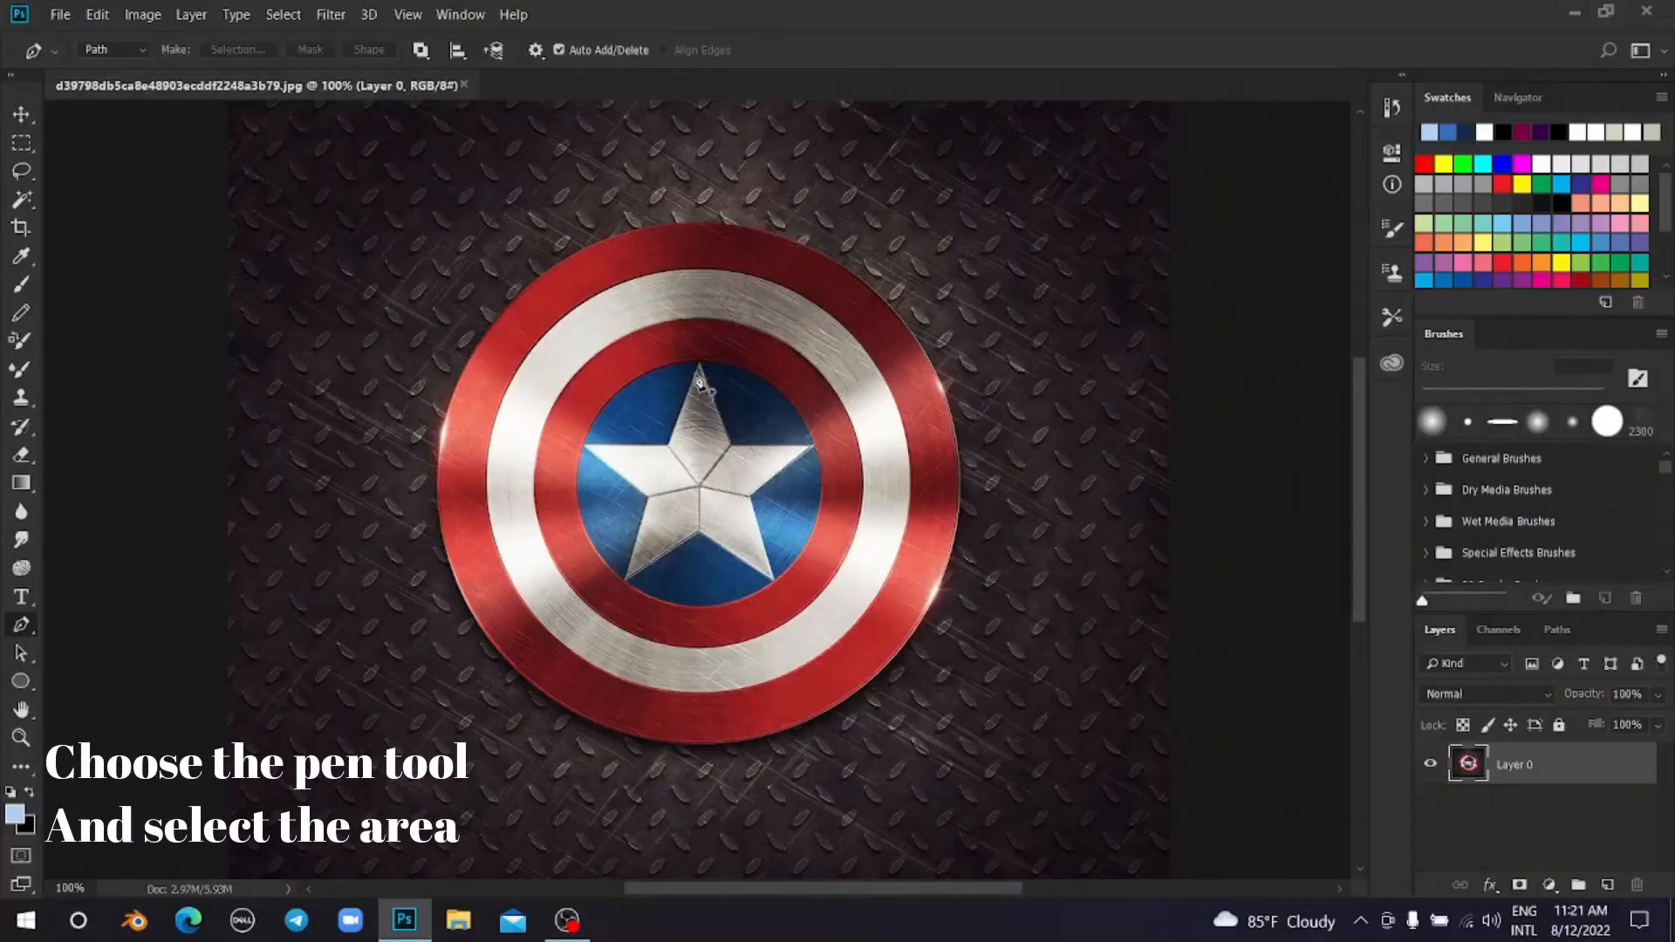
Step: Trace a closed Pen tool path around the shield's central star, with anchors at its tips and inner corners
click(698, 363)
click(669, 445)
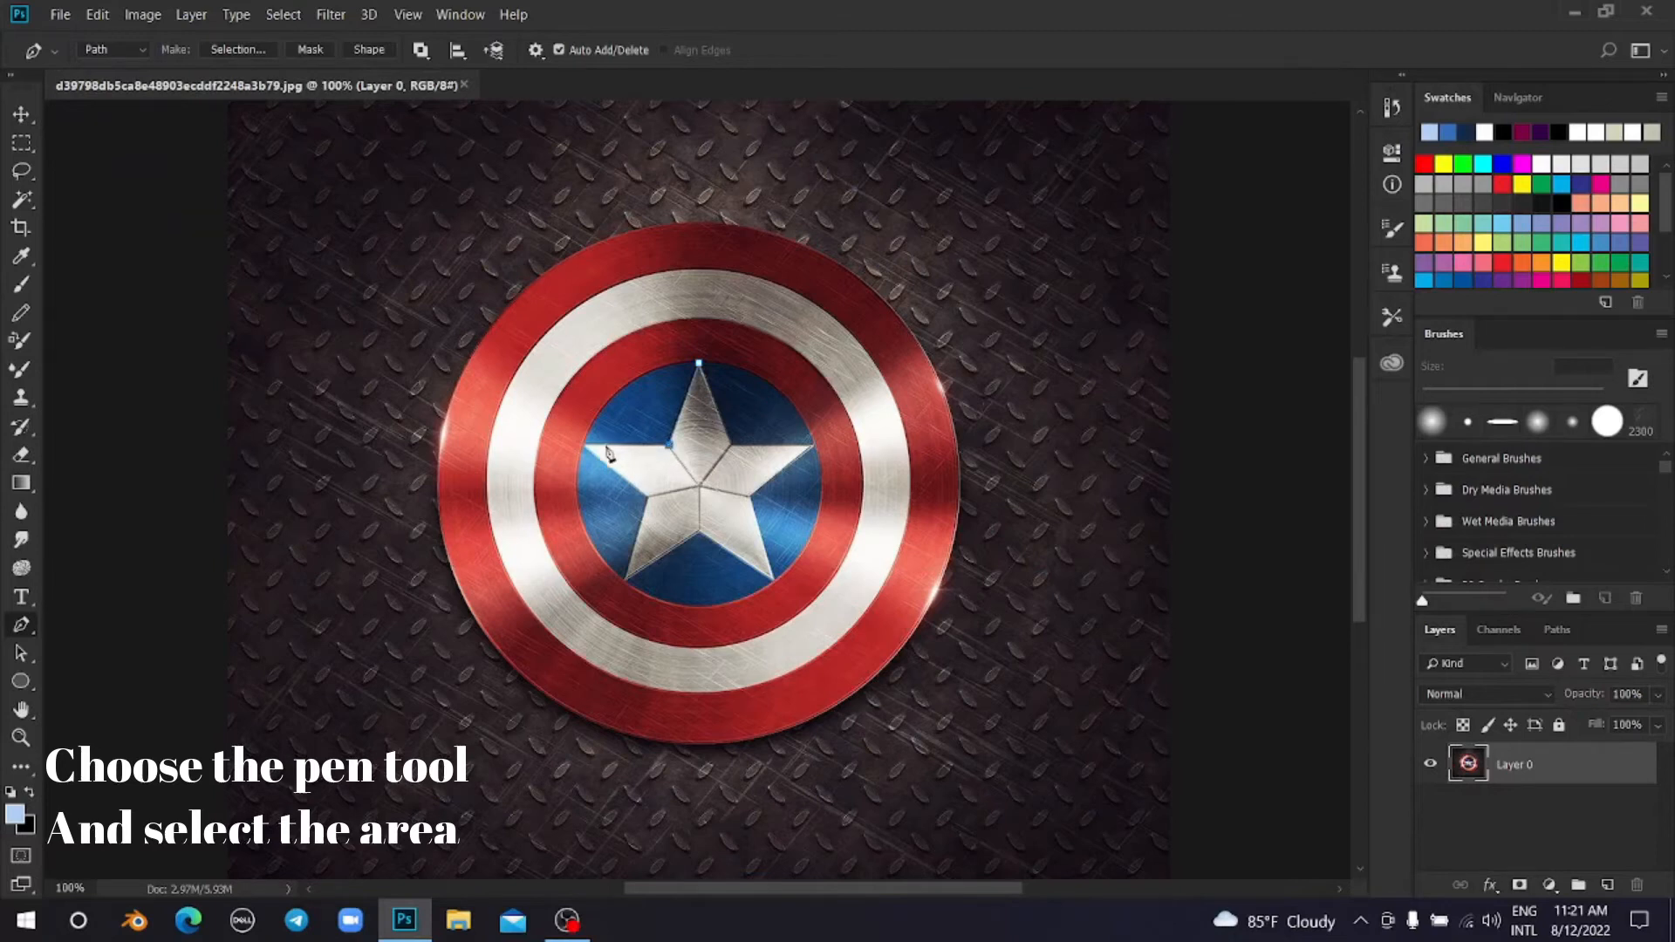
click(583, 445)
click(648, 497)
click(624, 579)
click(695, 531)
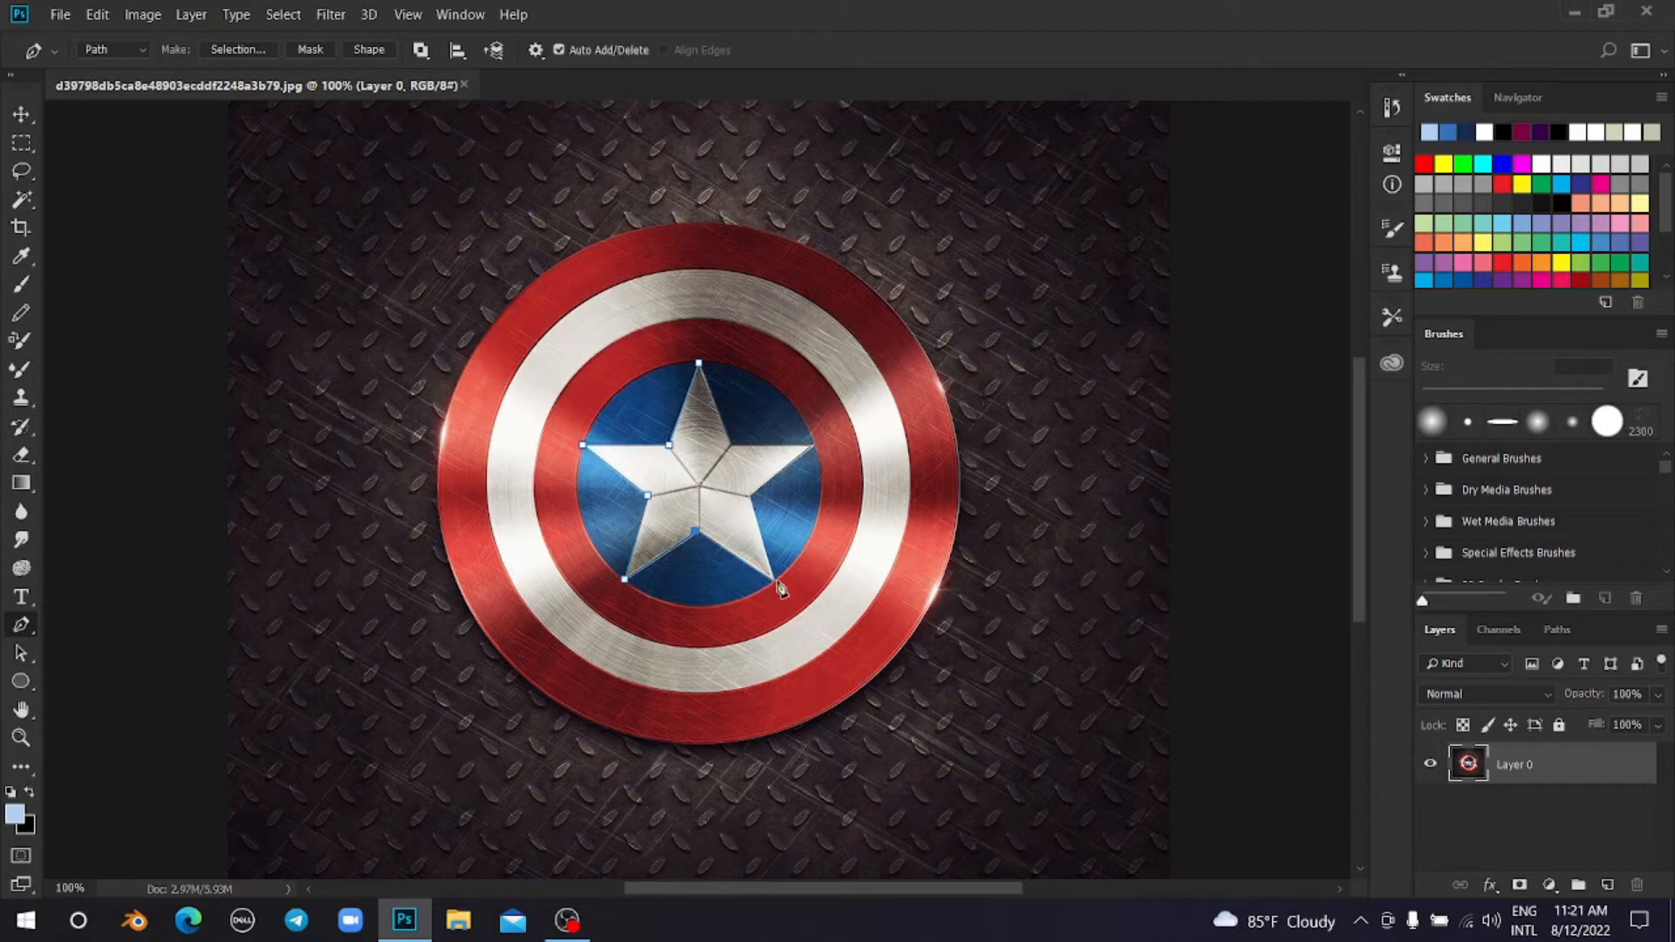
click(775, 579)
click(751, 495)
click(730, 445)
click(699, 362)
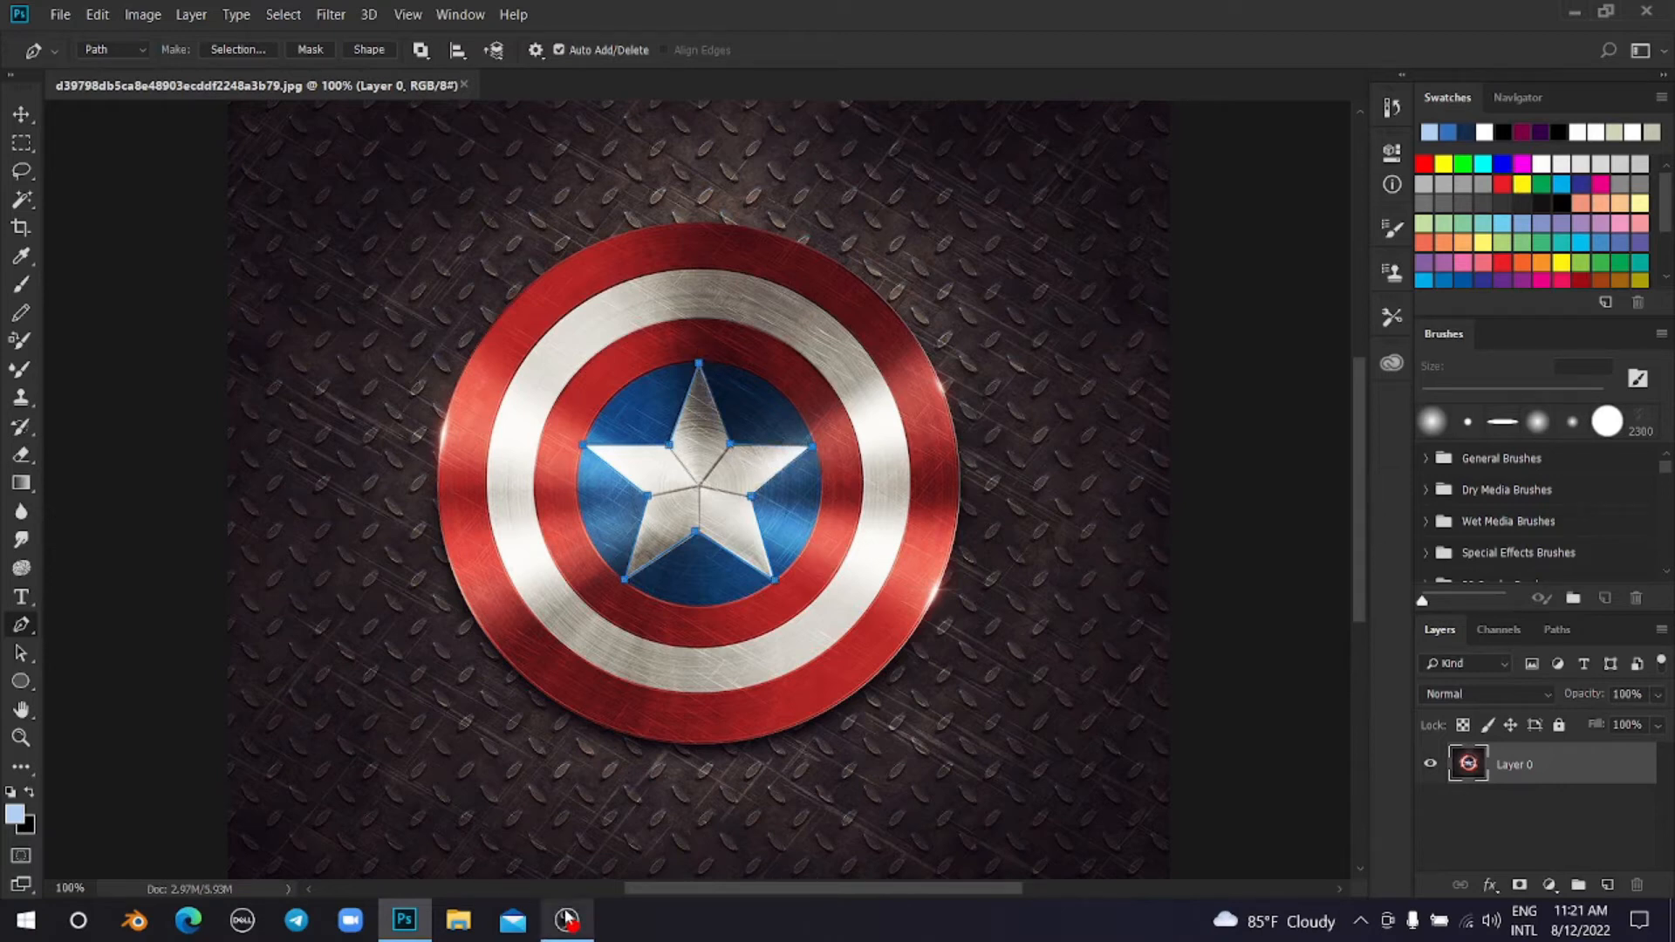
Step: Set the brush to a Hard Round tip at 10 px, raise its opacity, and return to the Pen tool
click(14, 287)
click(854, 360)
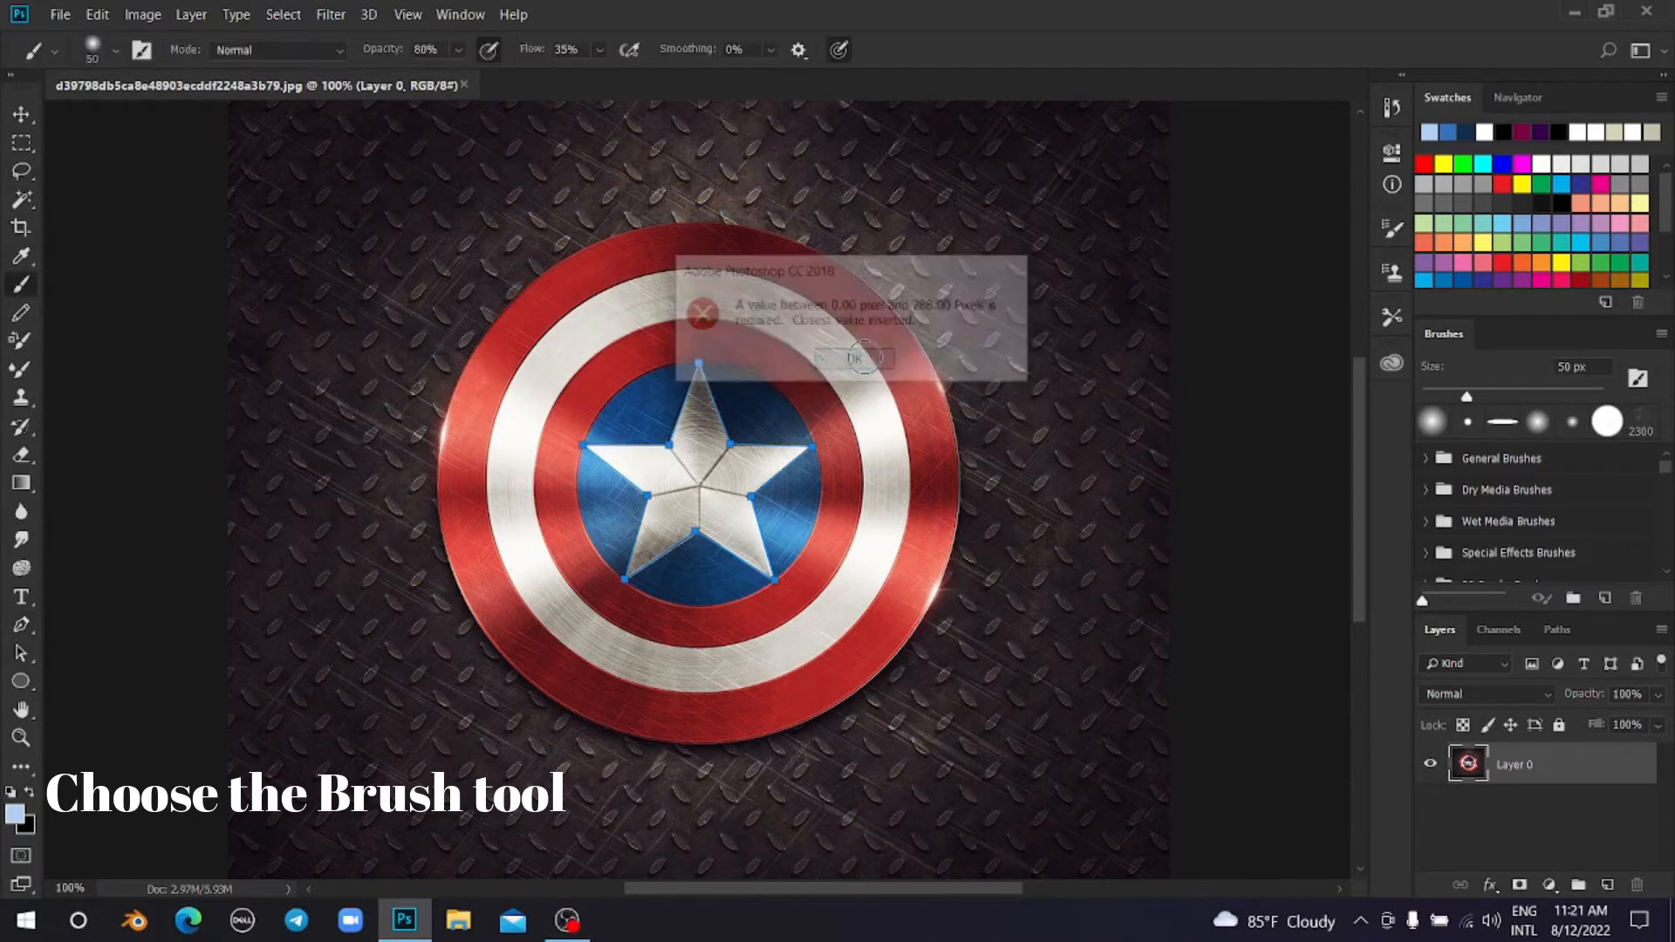
click(117, 53)
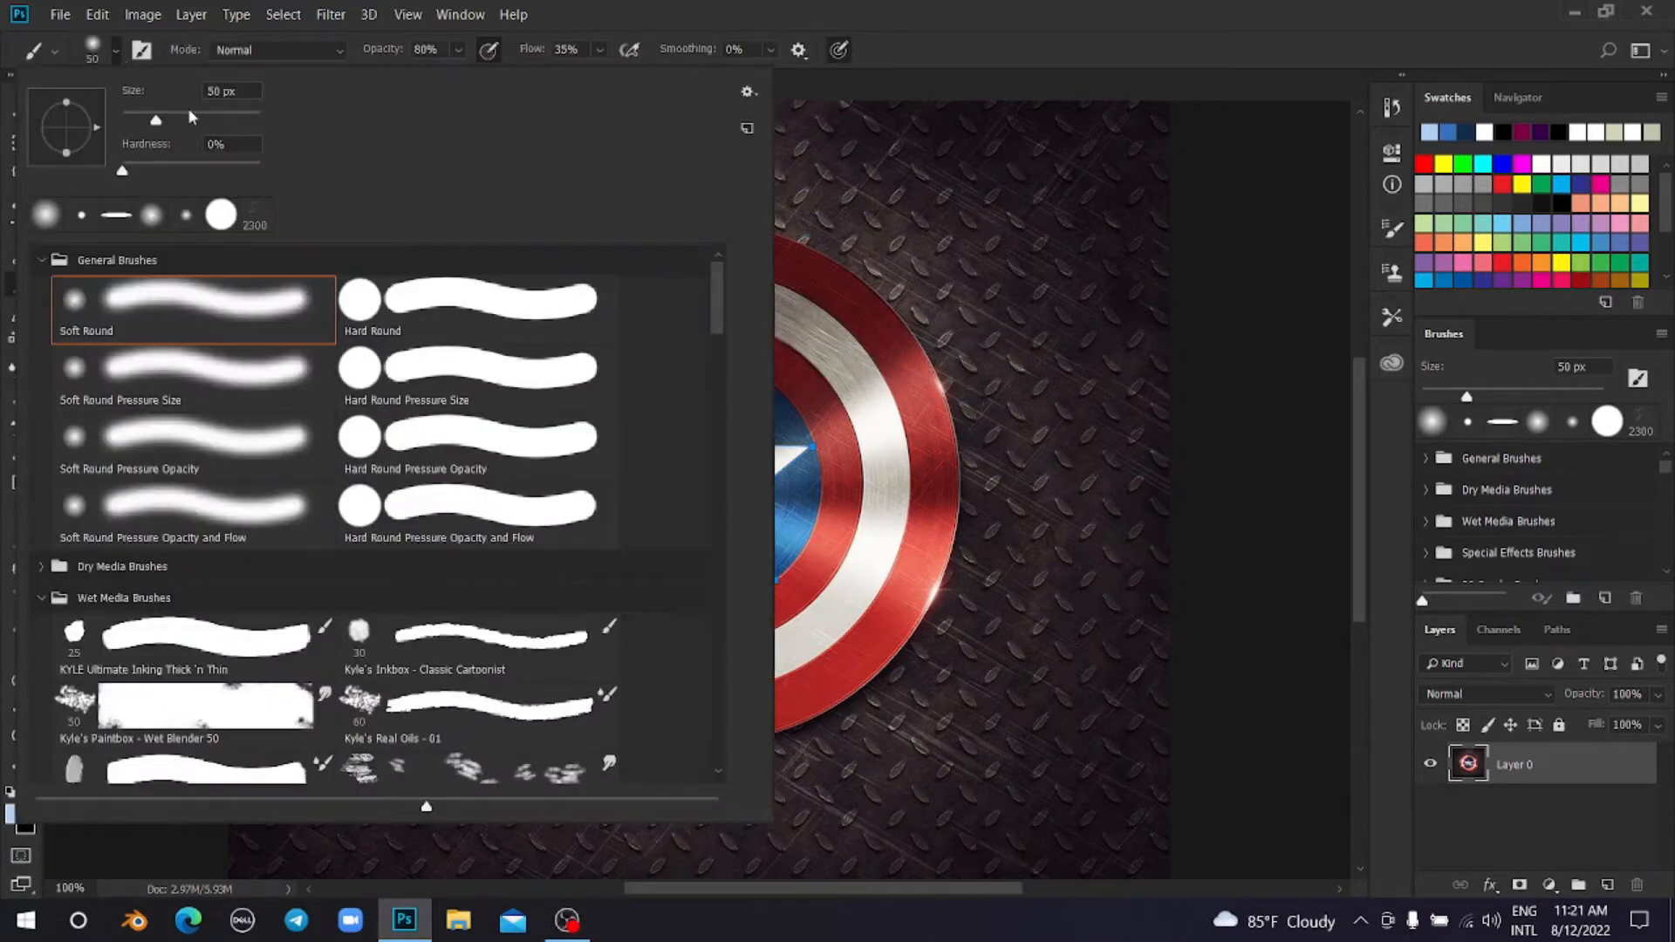
drag(155, 120, 129, 123)
click(482, 325)
click(932, 50)
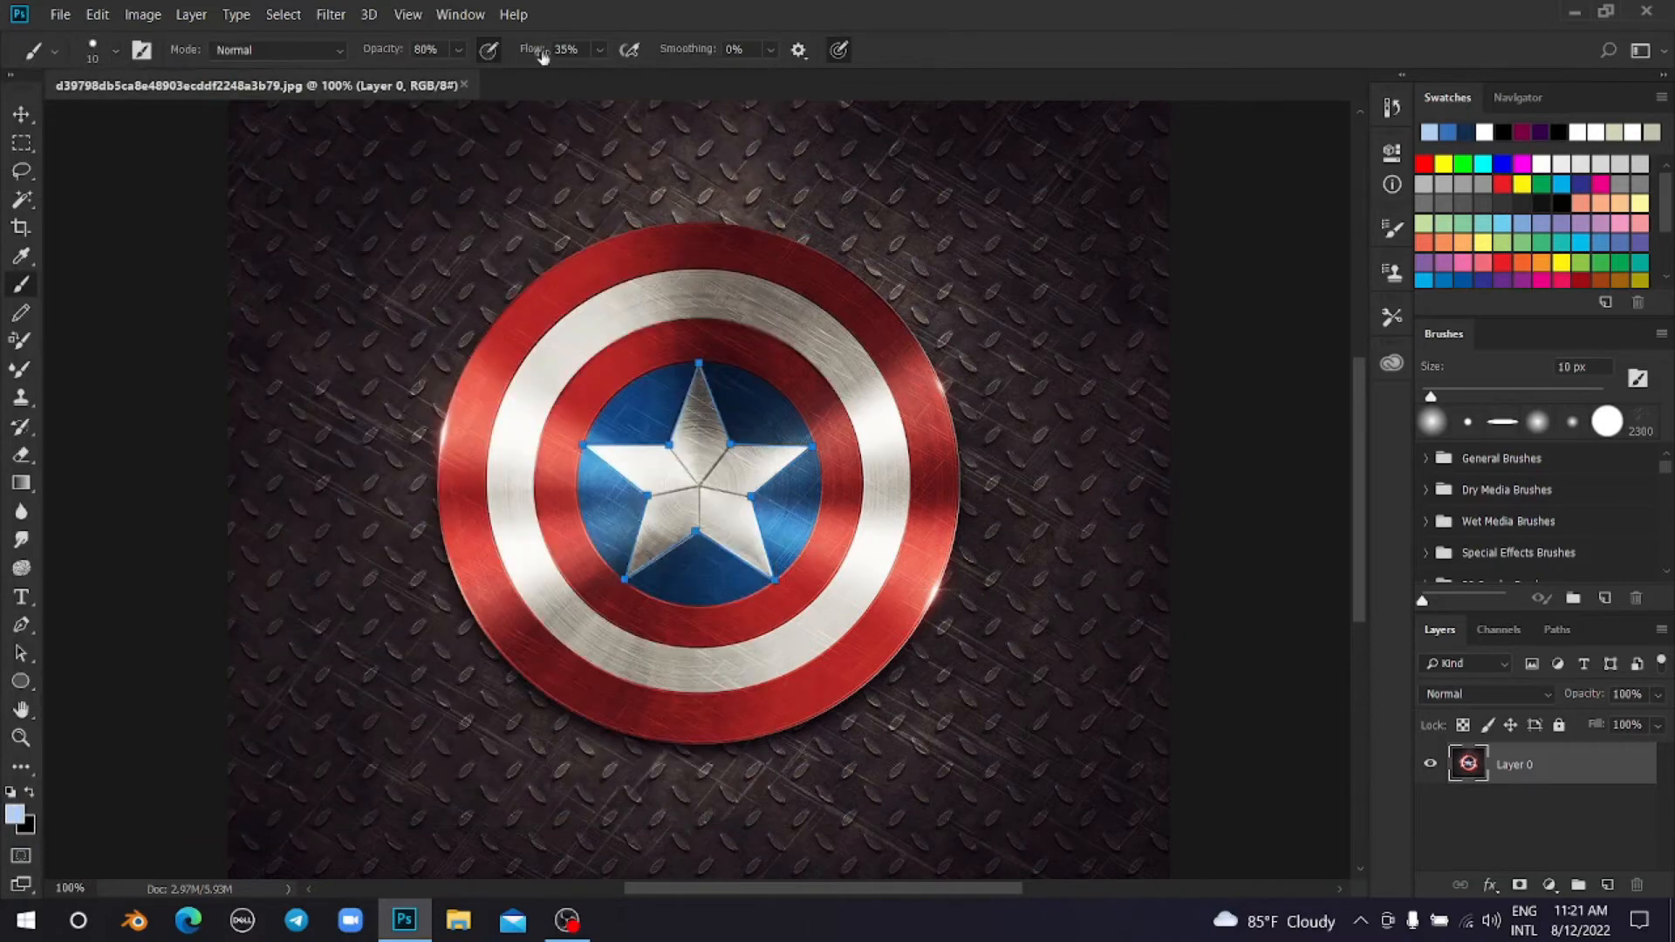
drag(386, 53, 424, 54)
click(20, 628)
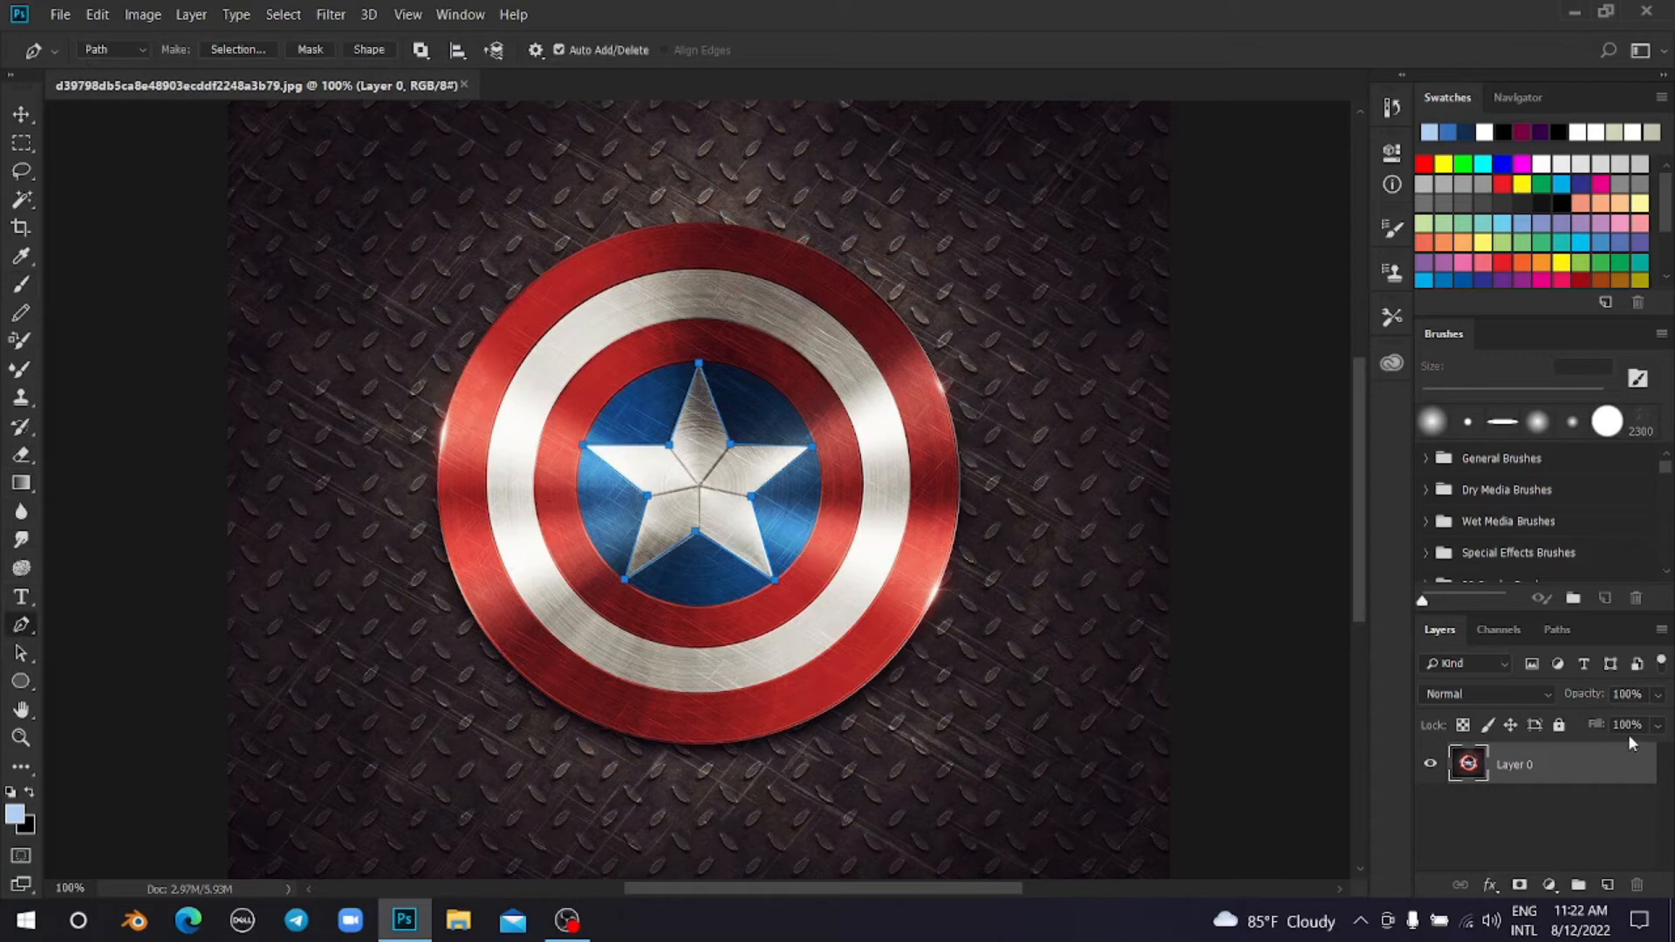
Step: Stroke the star path with the white brush on a new layer without simulated pressure, and delete the path
click(1608, 884)
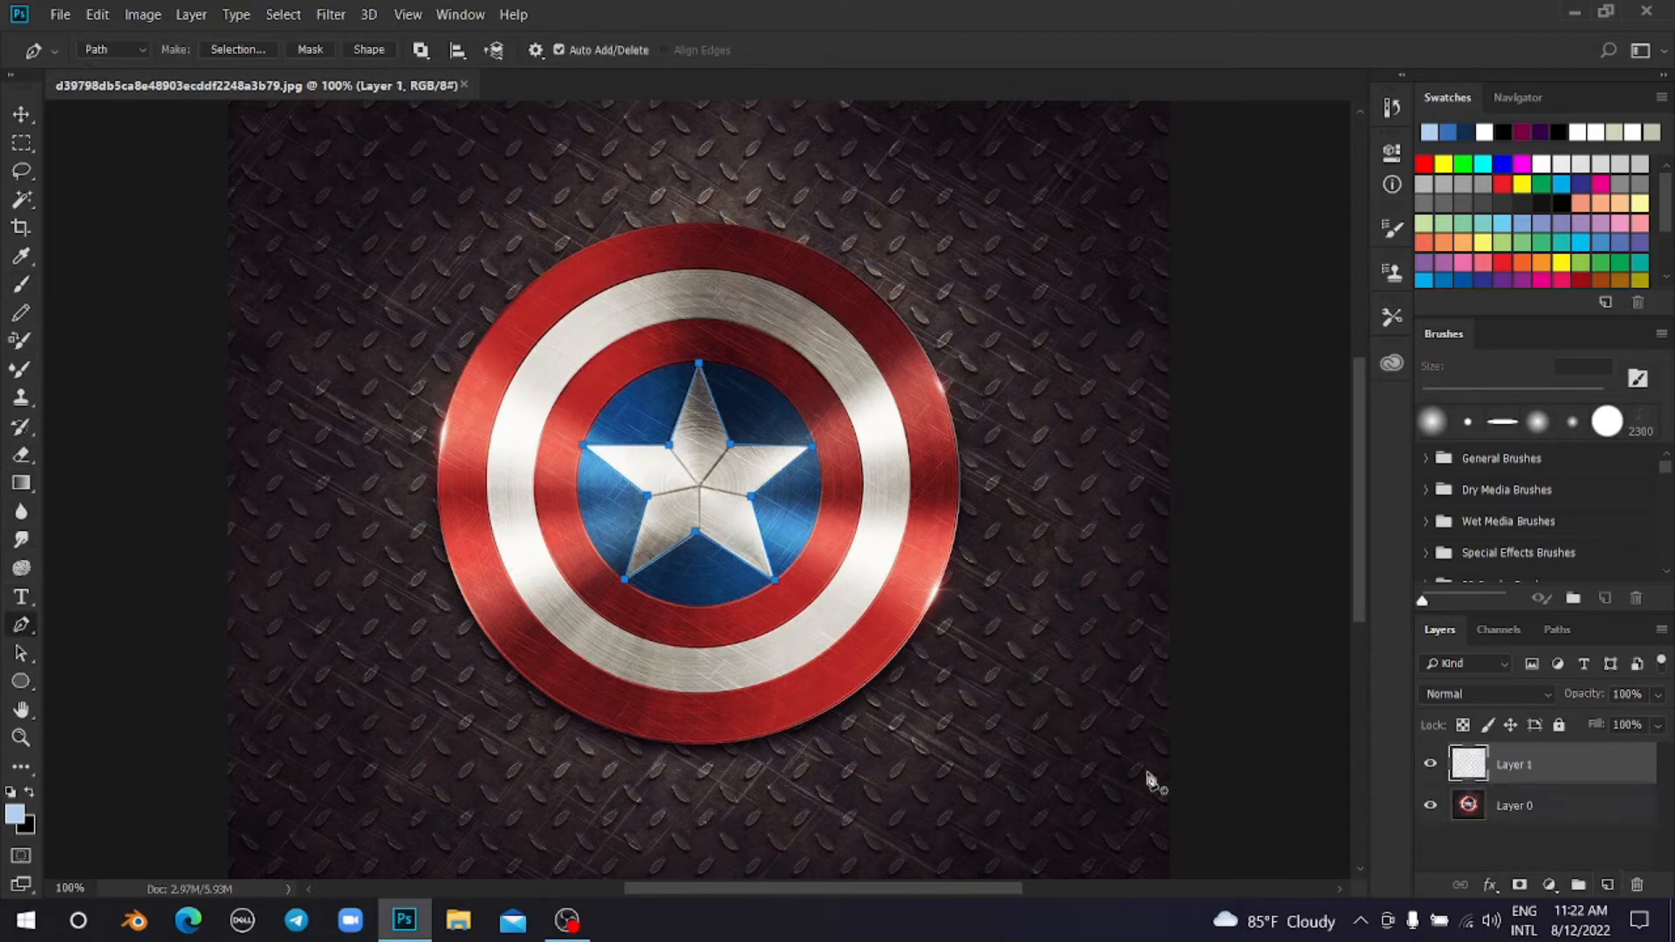
key(d)
key(x)
right_click(679, 432)
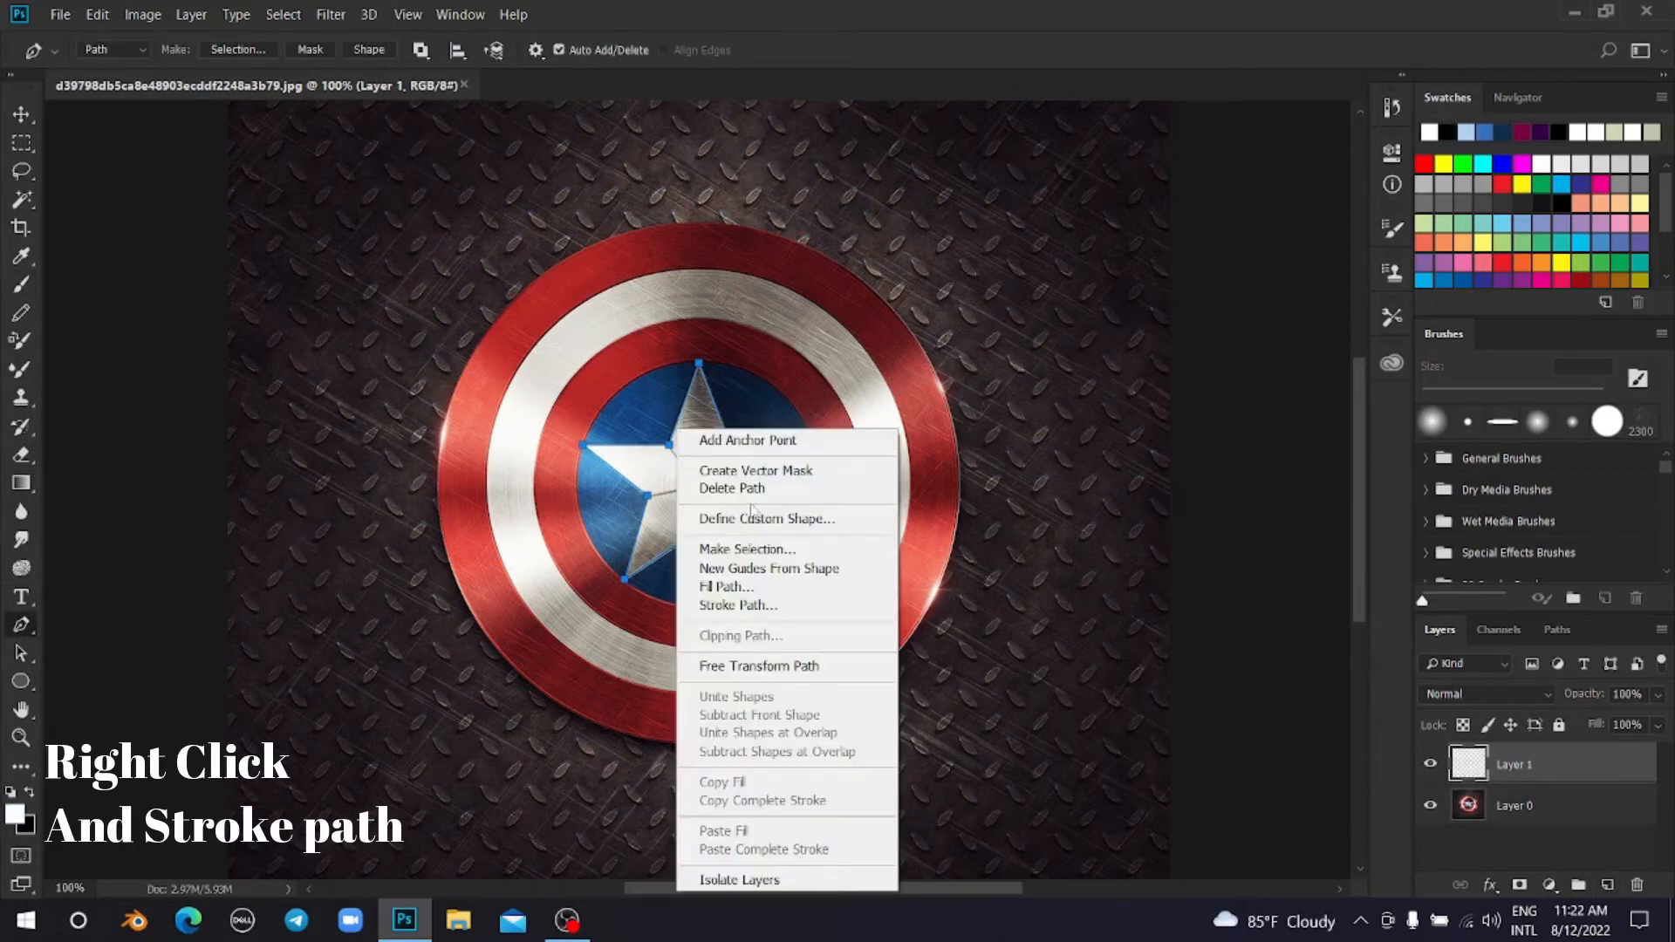
click(758, 610)
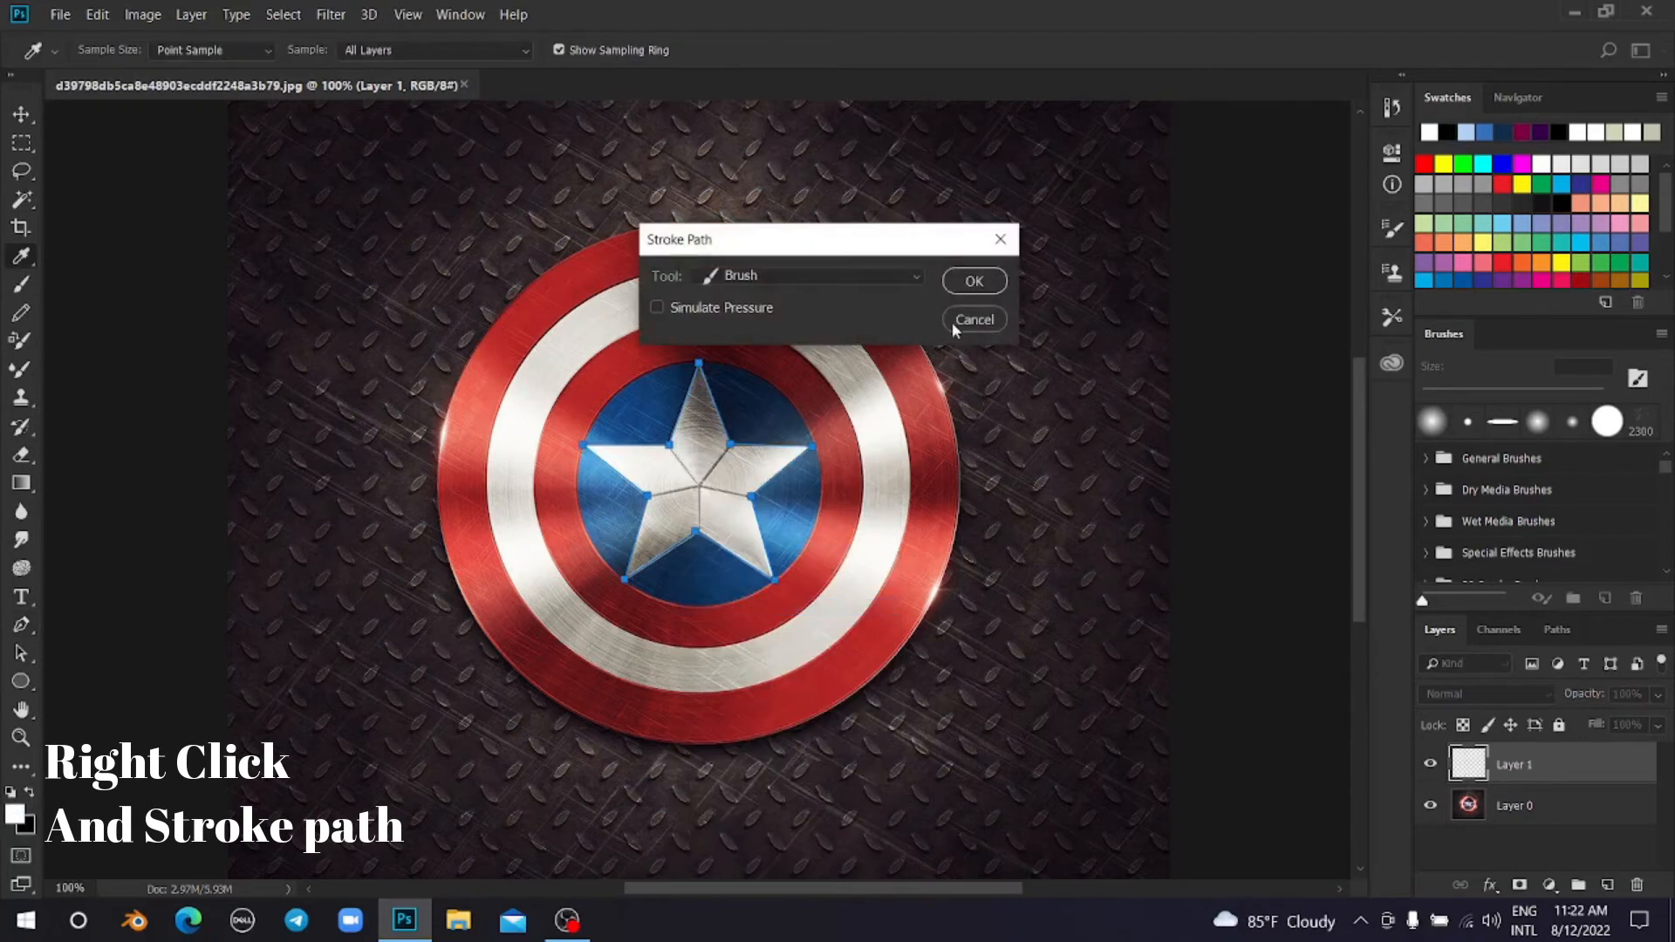
click(971, 280)
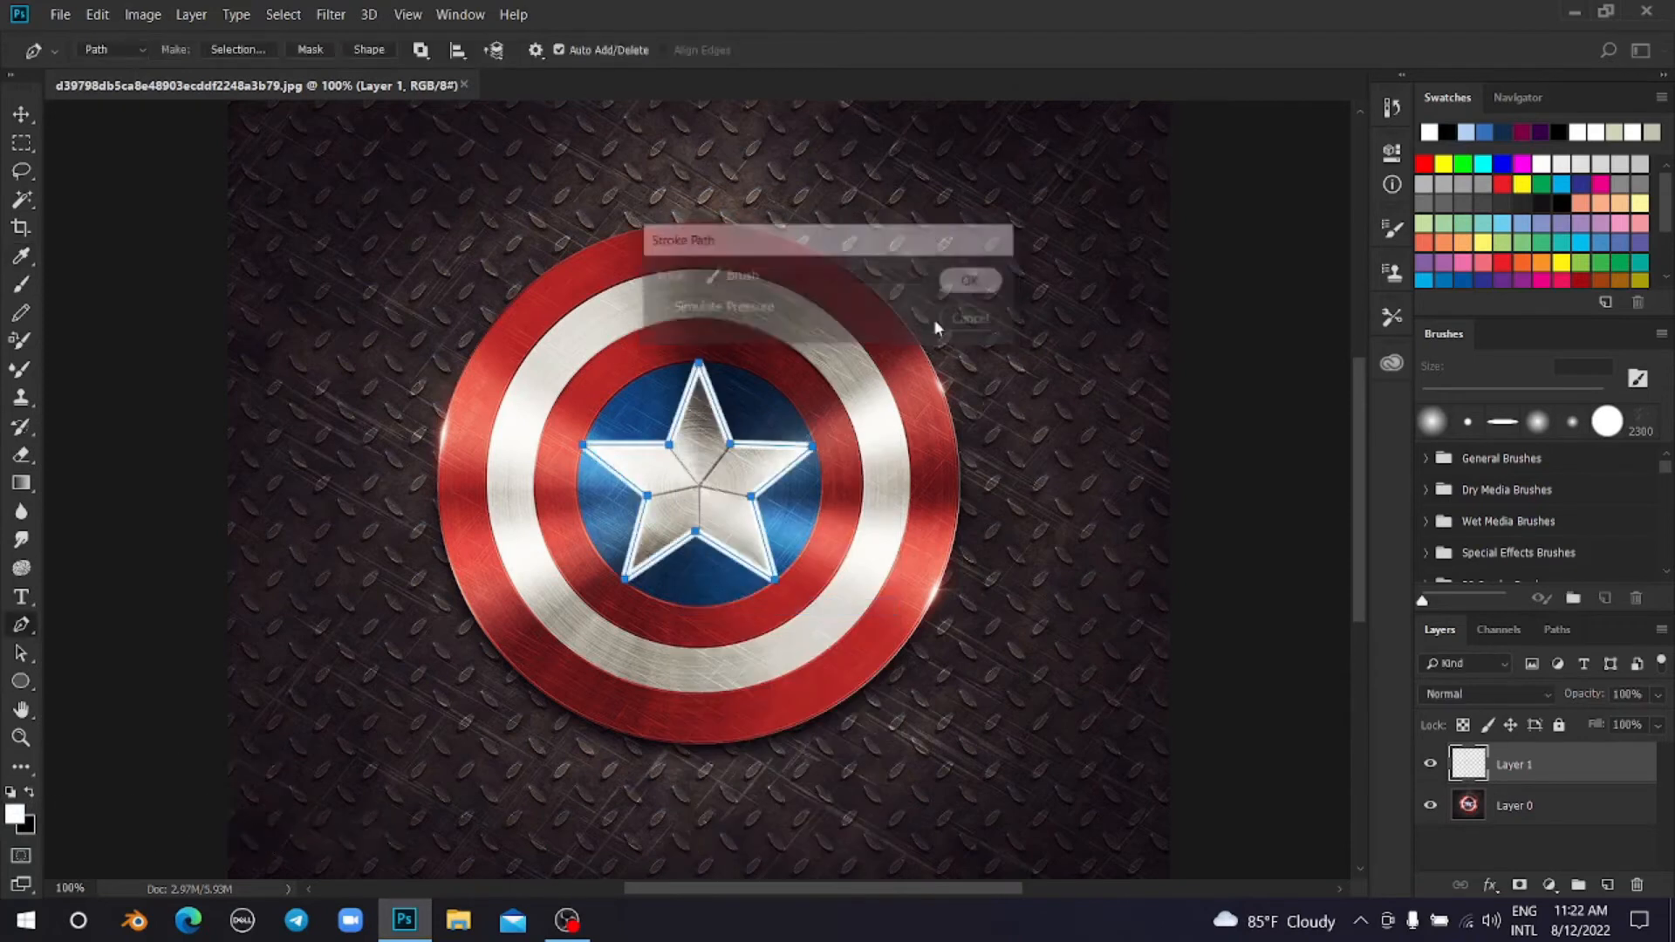
right_click(726, 426)
click(781, 484)
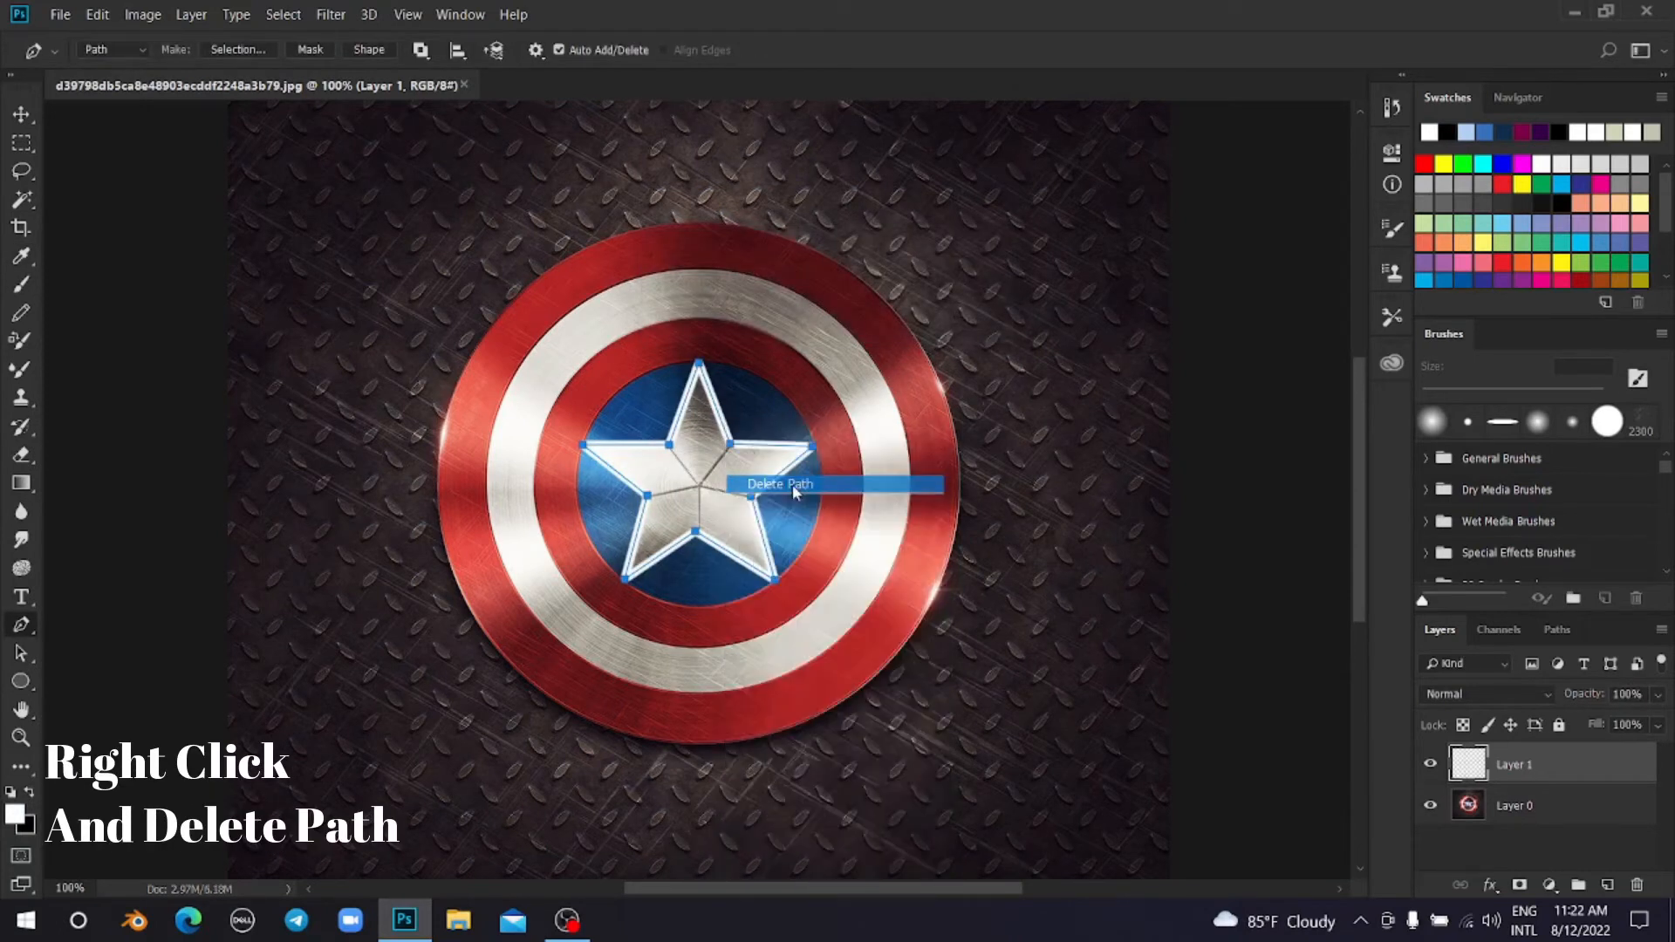
Step: Add an Outer Glow layer style to Layer 1 and display its settings
right_click(1524, 771)
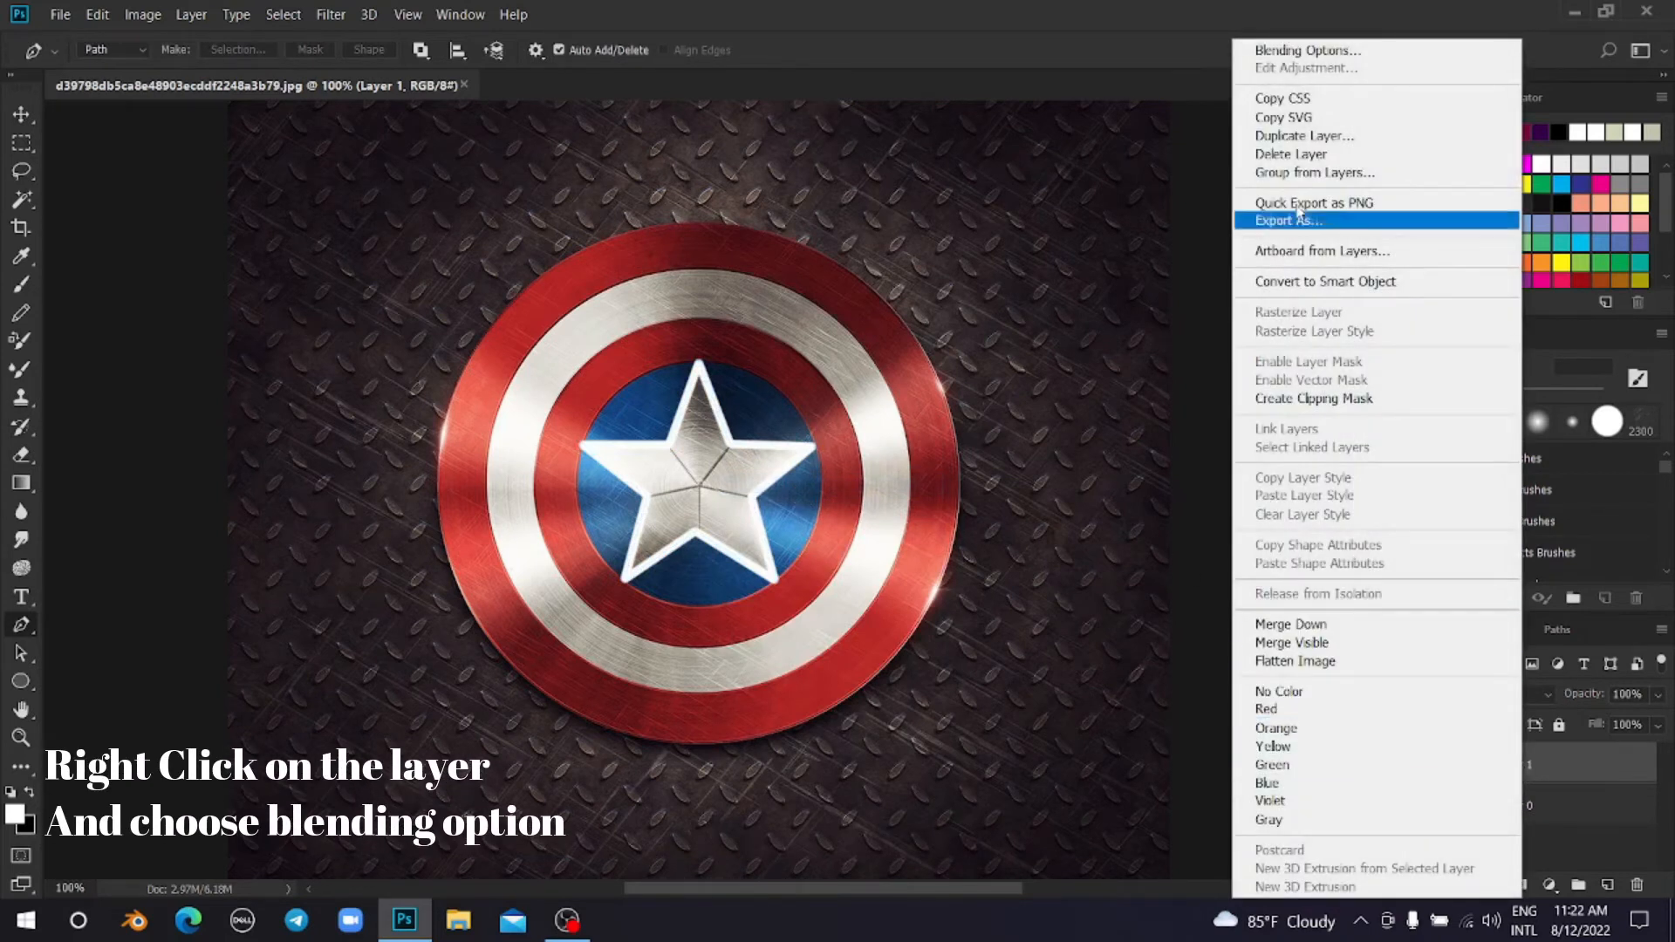
click(1307, 50)
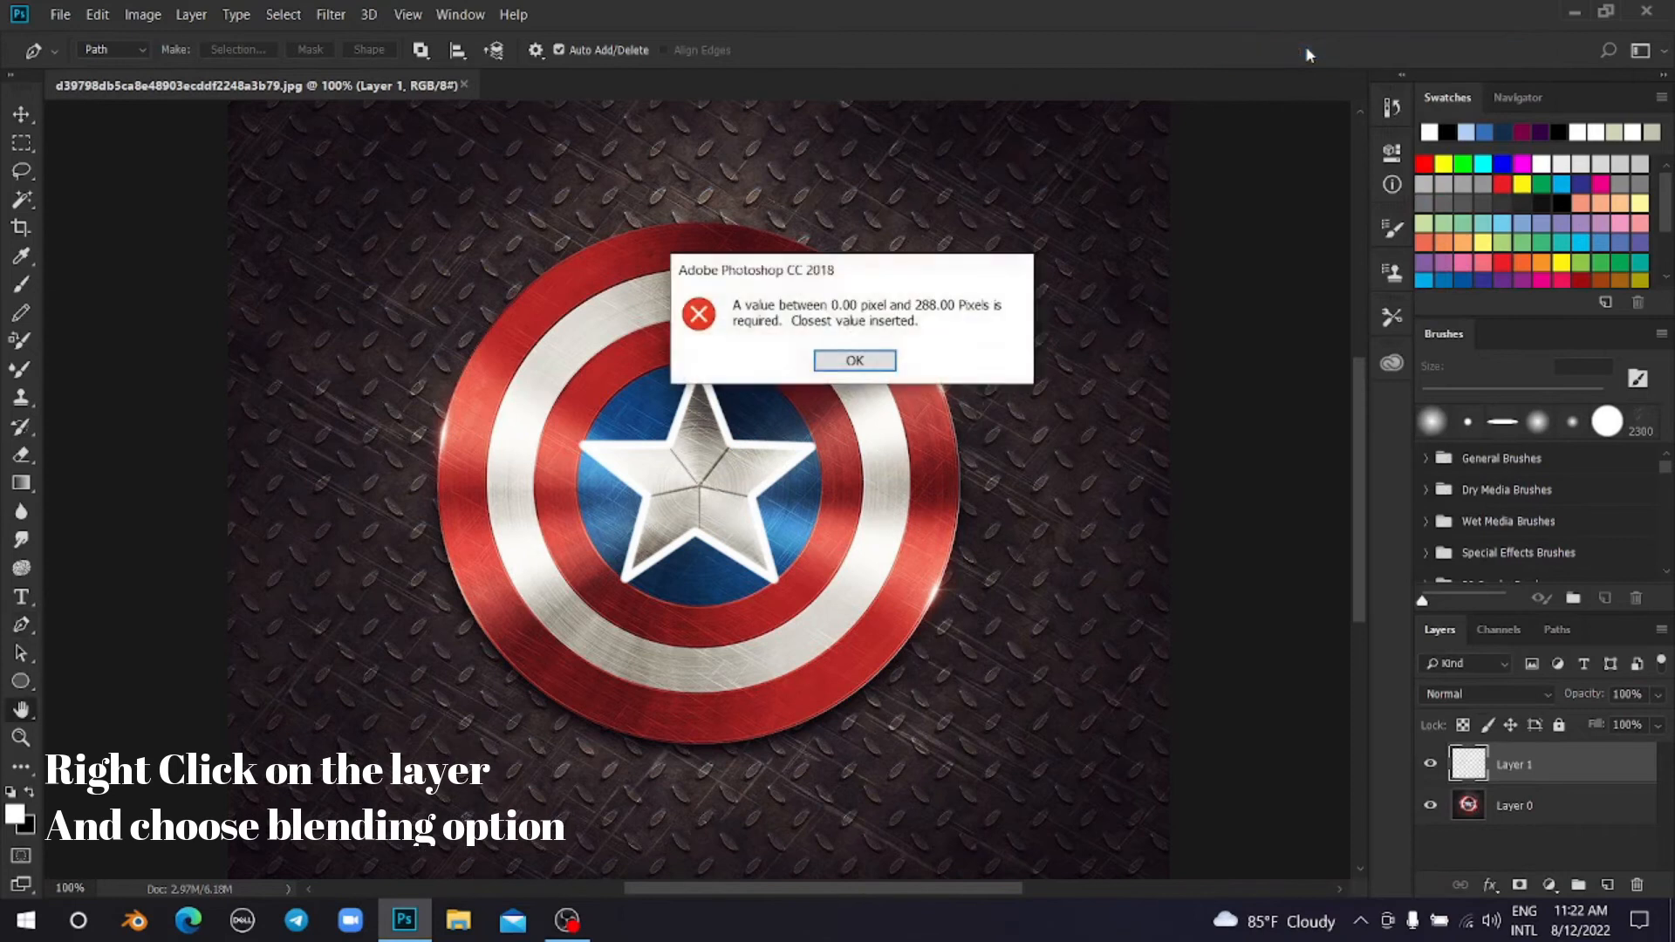
click(857, 361)
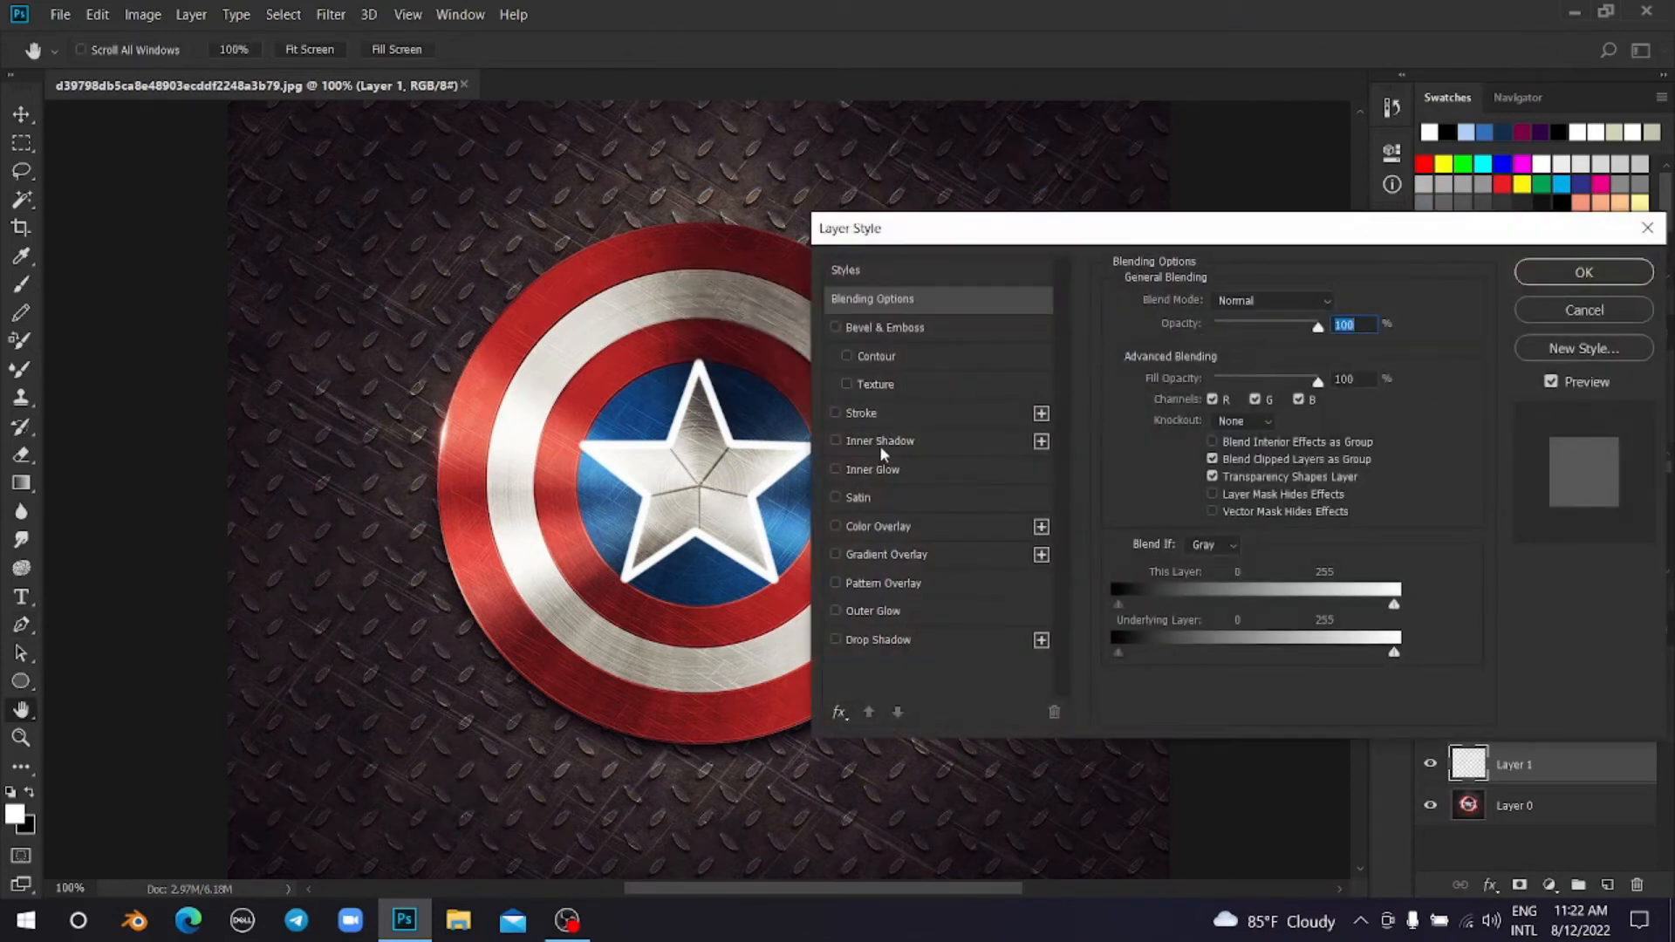
click(865, 471)
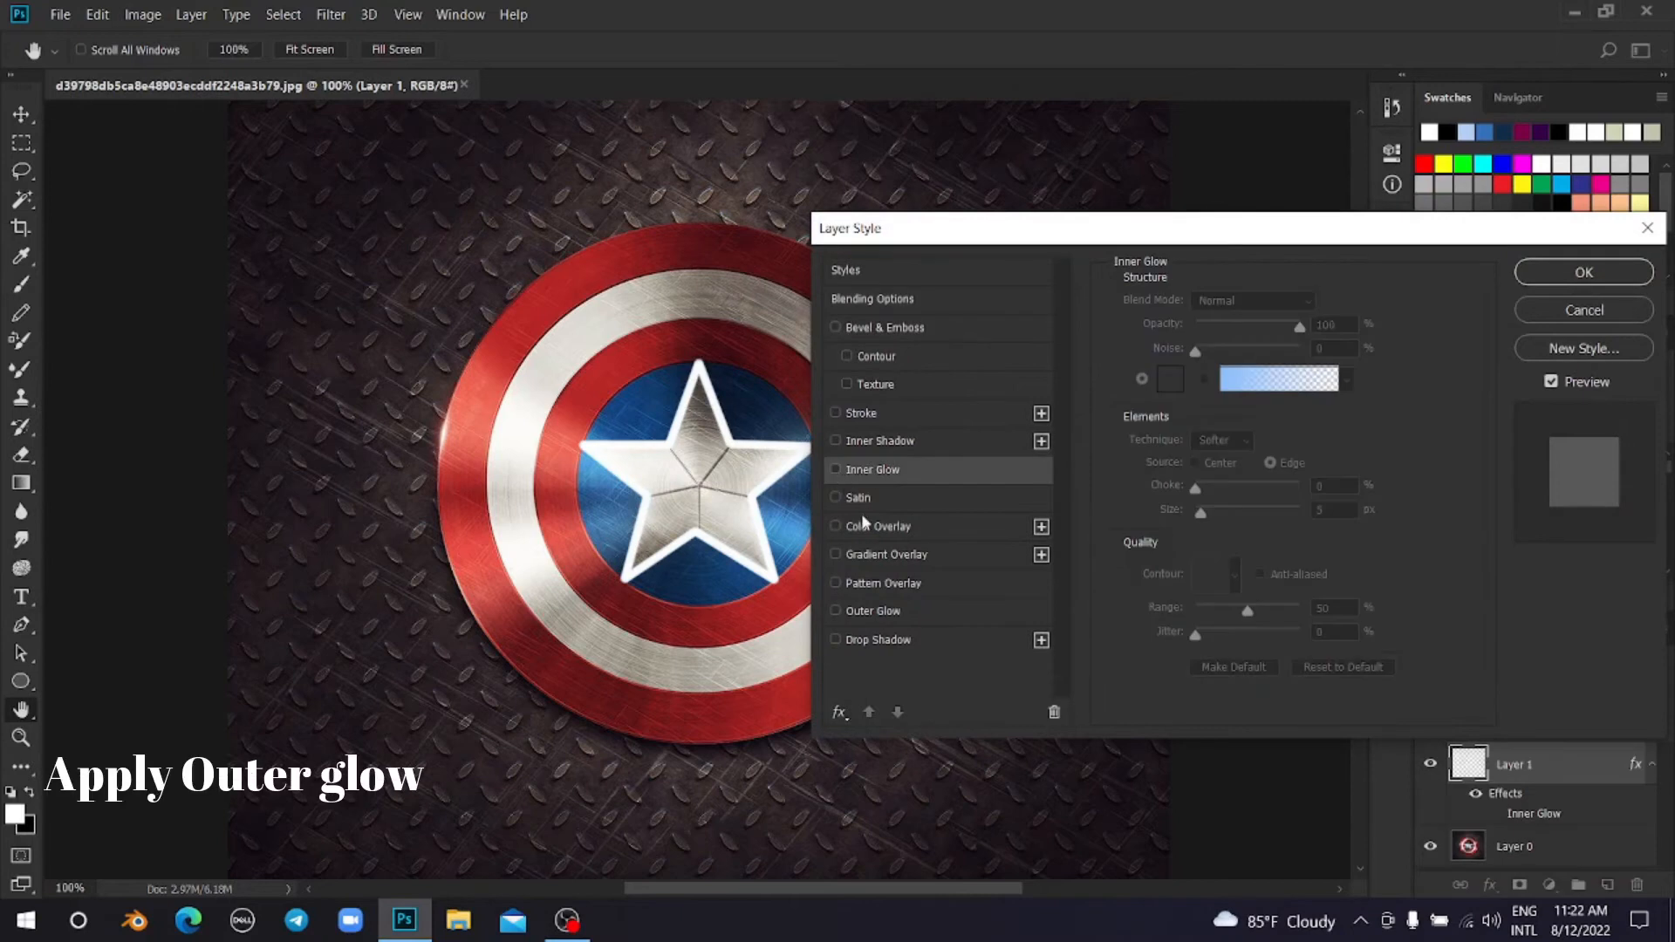
click(836, 611)
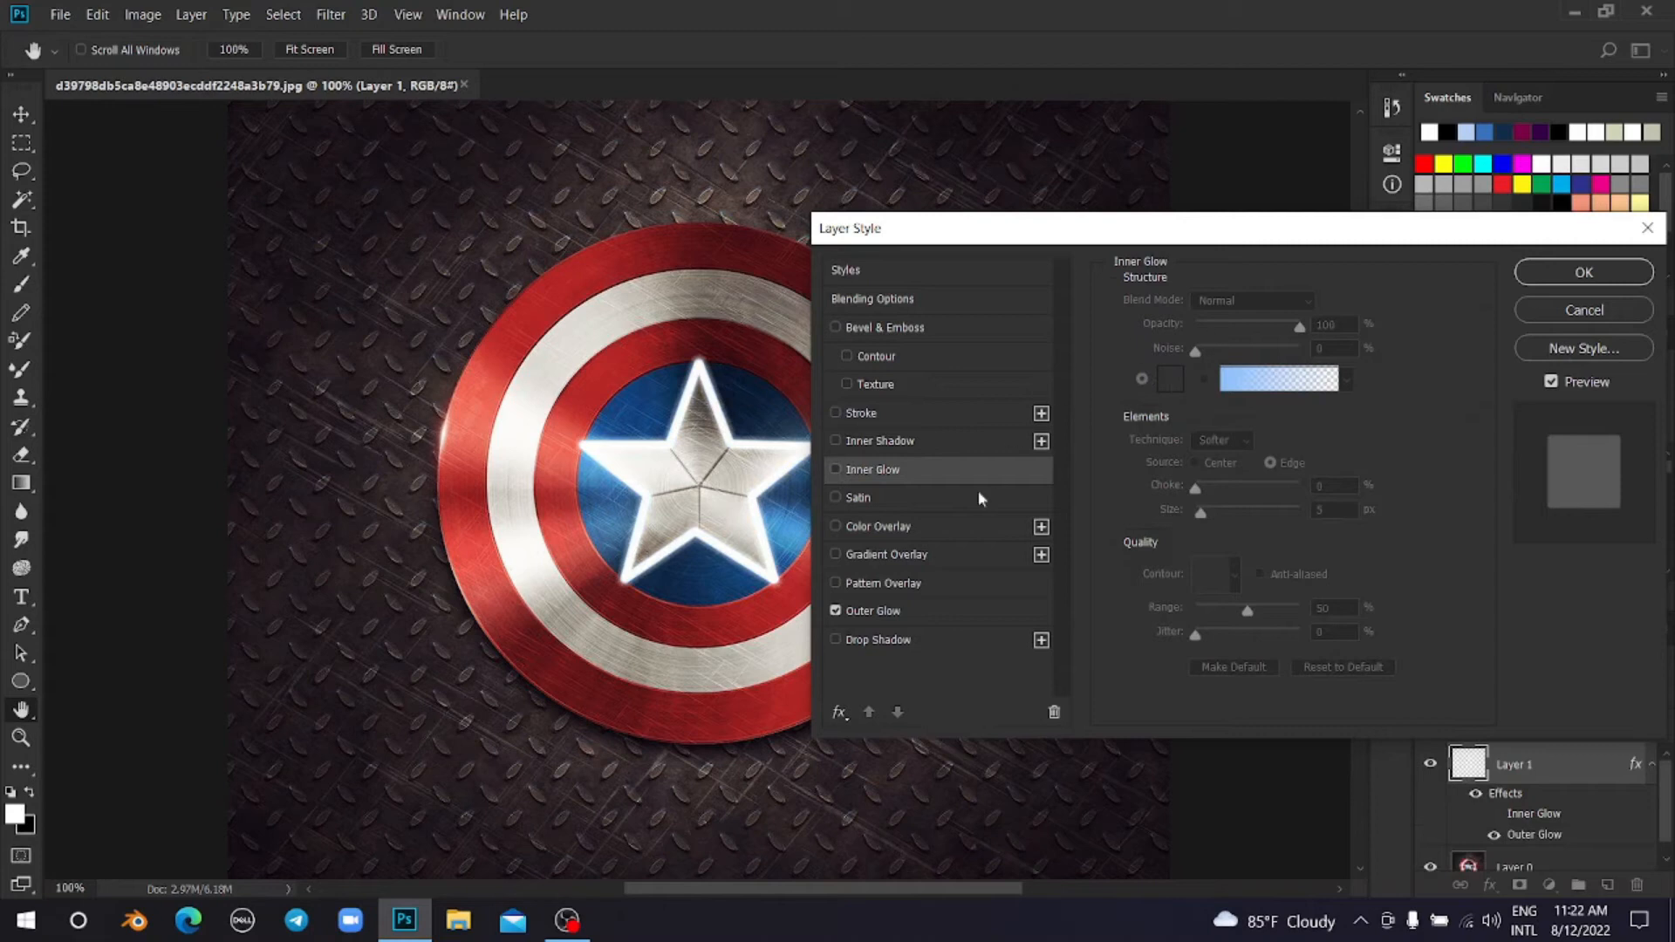
click(936, 617)
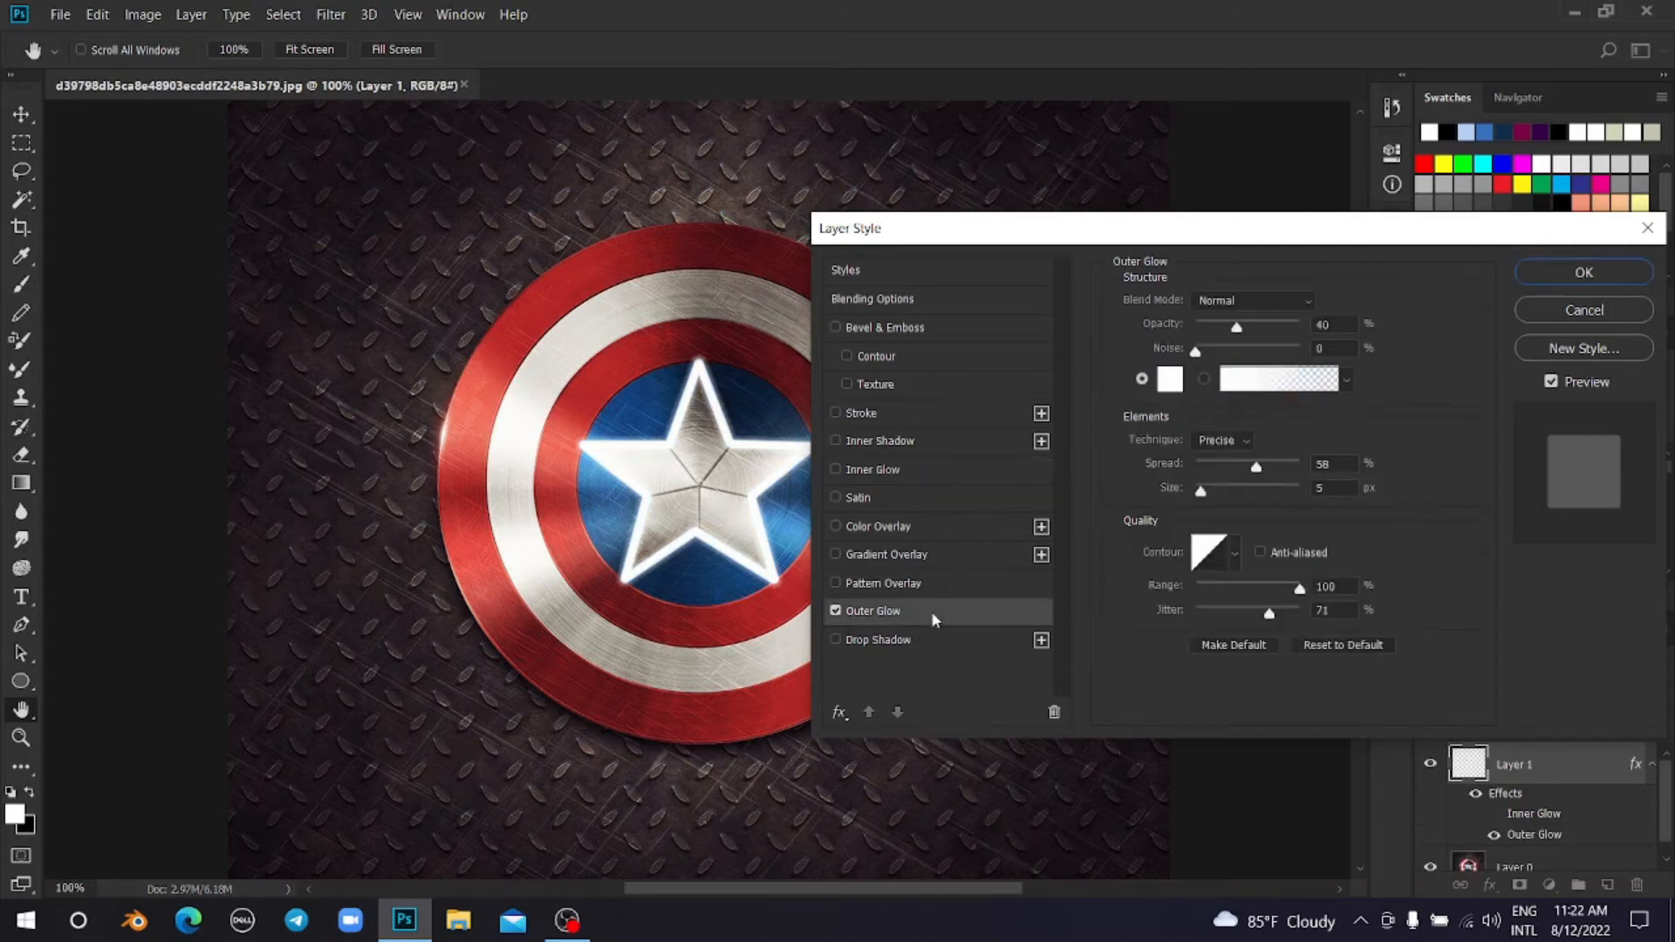
Step: Set the outer glow color to medium blue 4e84d5
click(1170, 378)
mouse_move(1333, 547)
mouse_down()
mouse_move(1335, 595)
mouse_move(1334, 580)
mouse_up()
drag(1202, 534, 1114, 506)
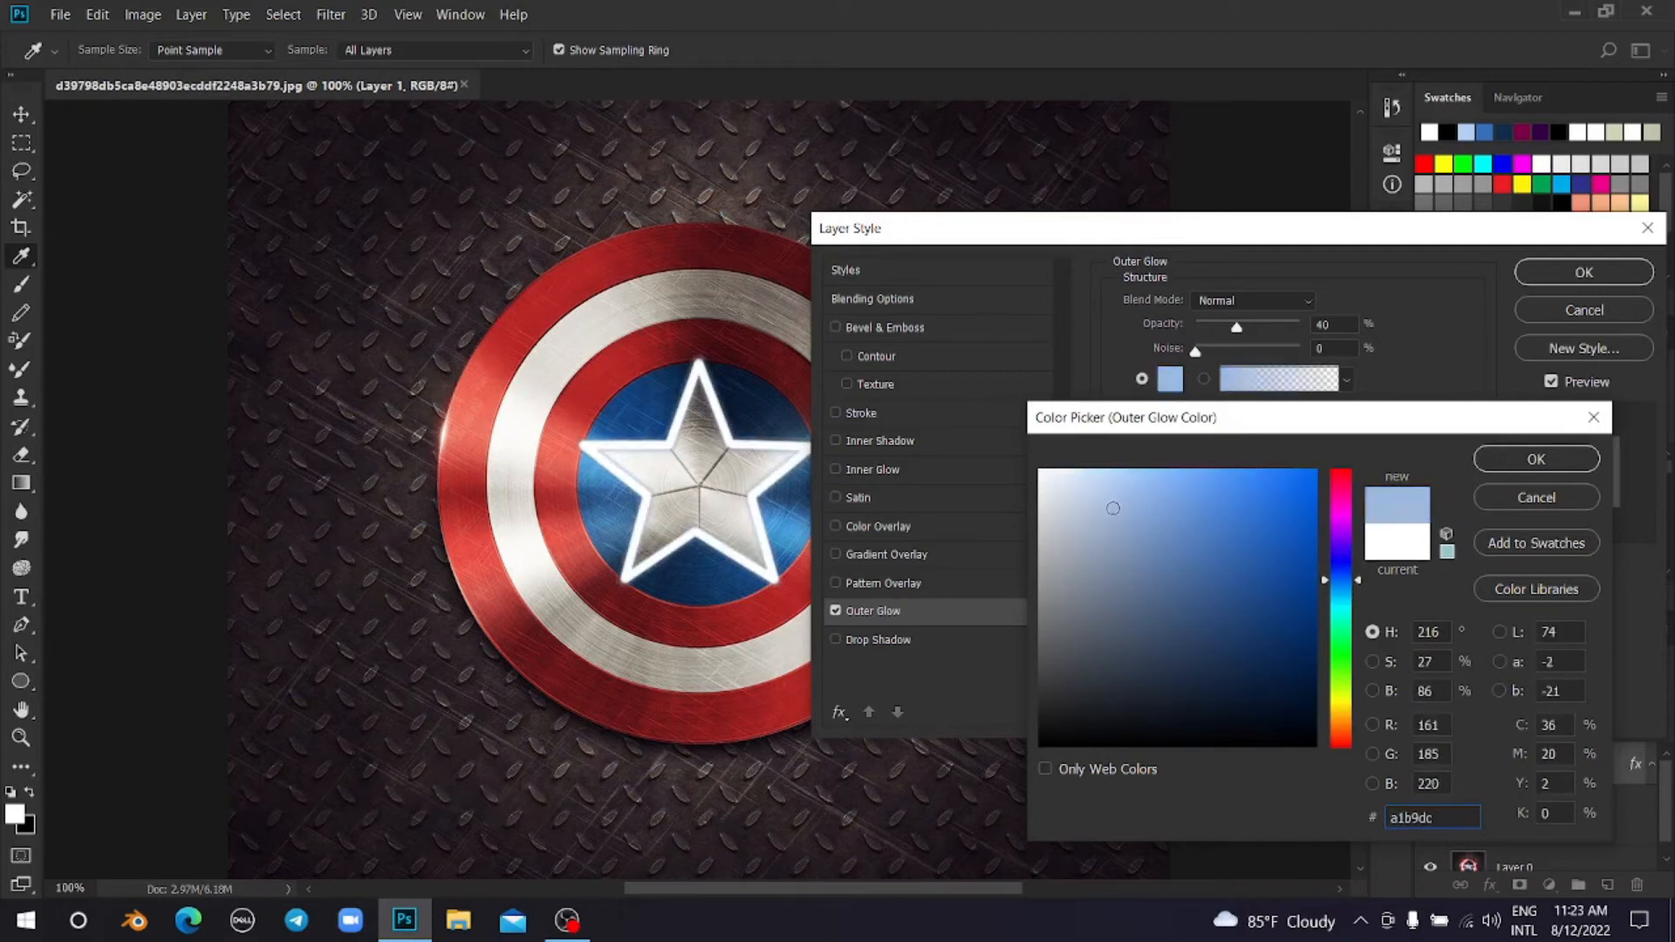
click(1217, 513)
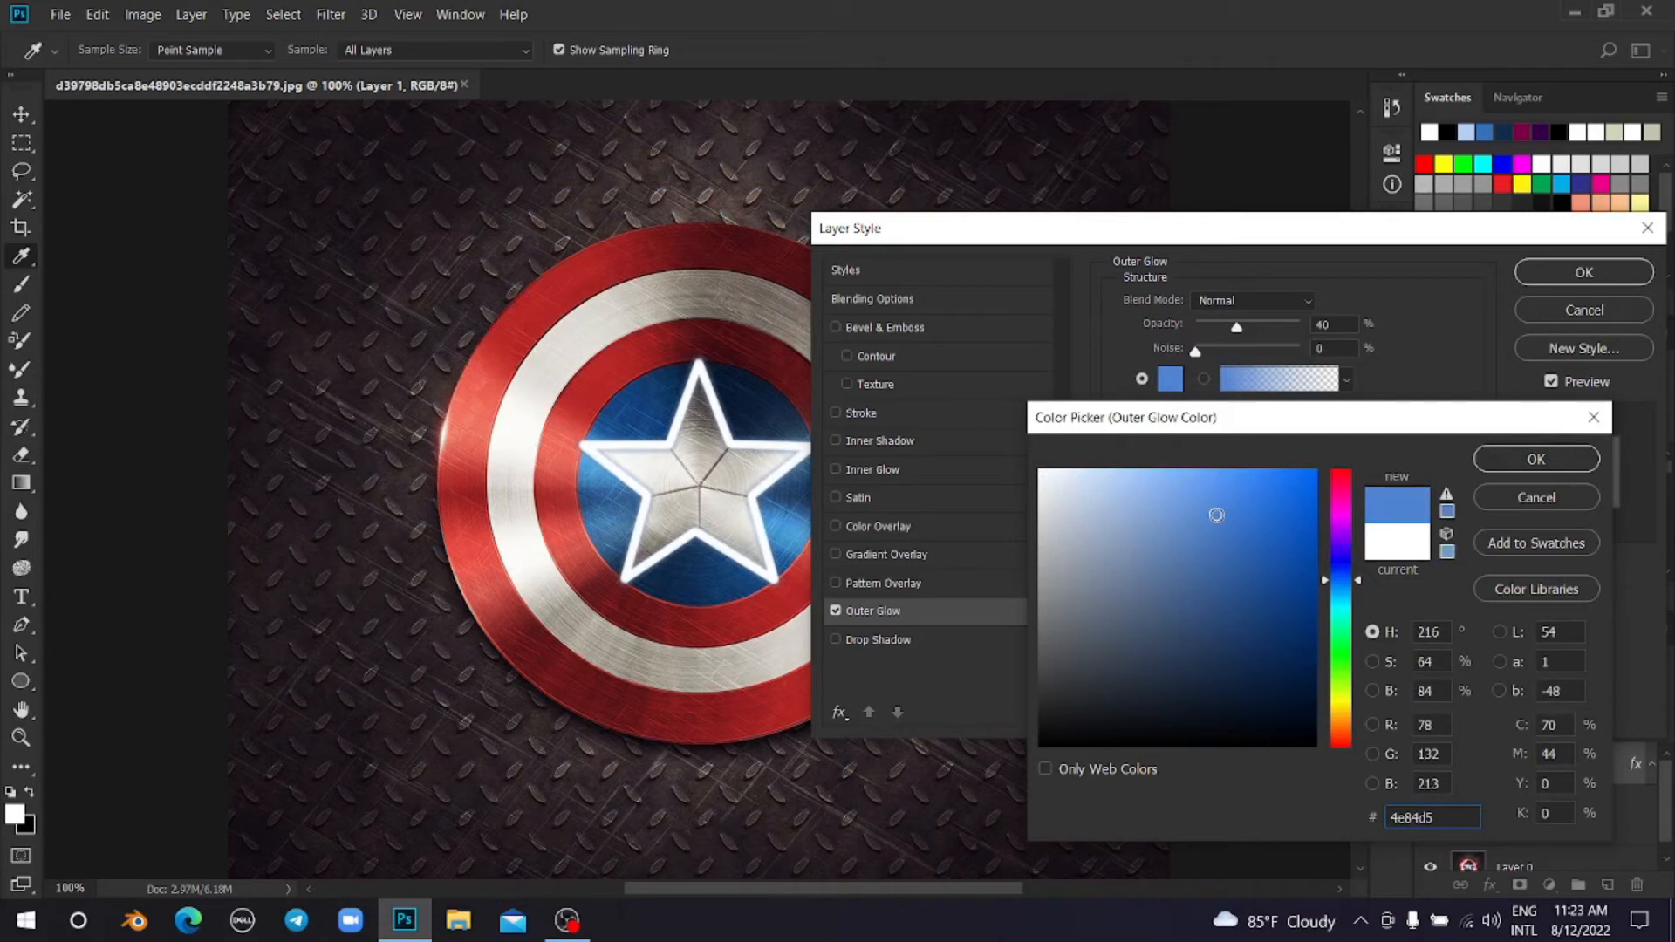
click(1506, 464)
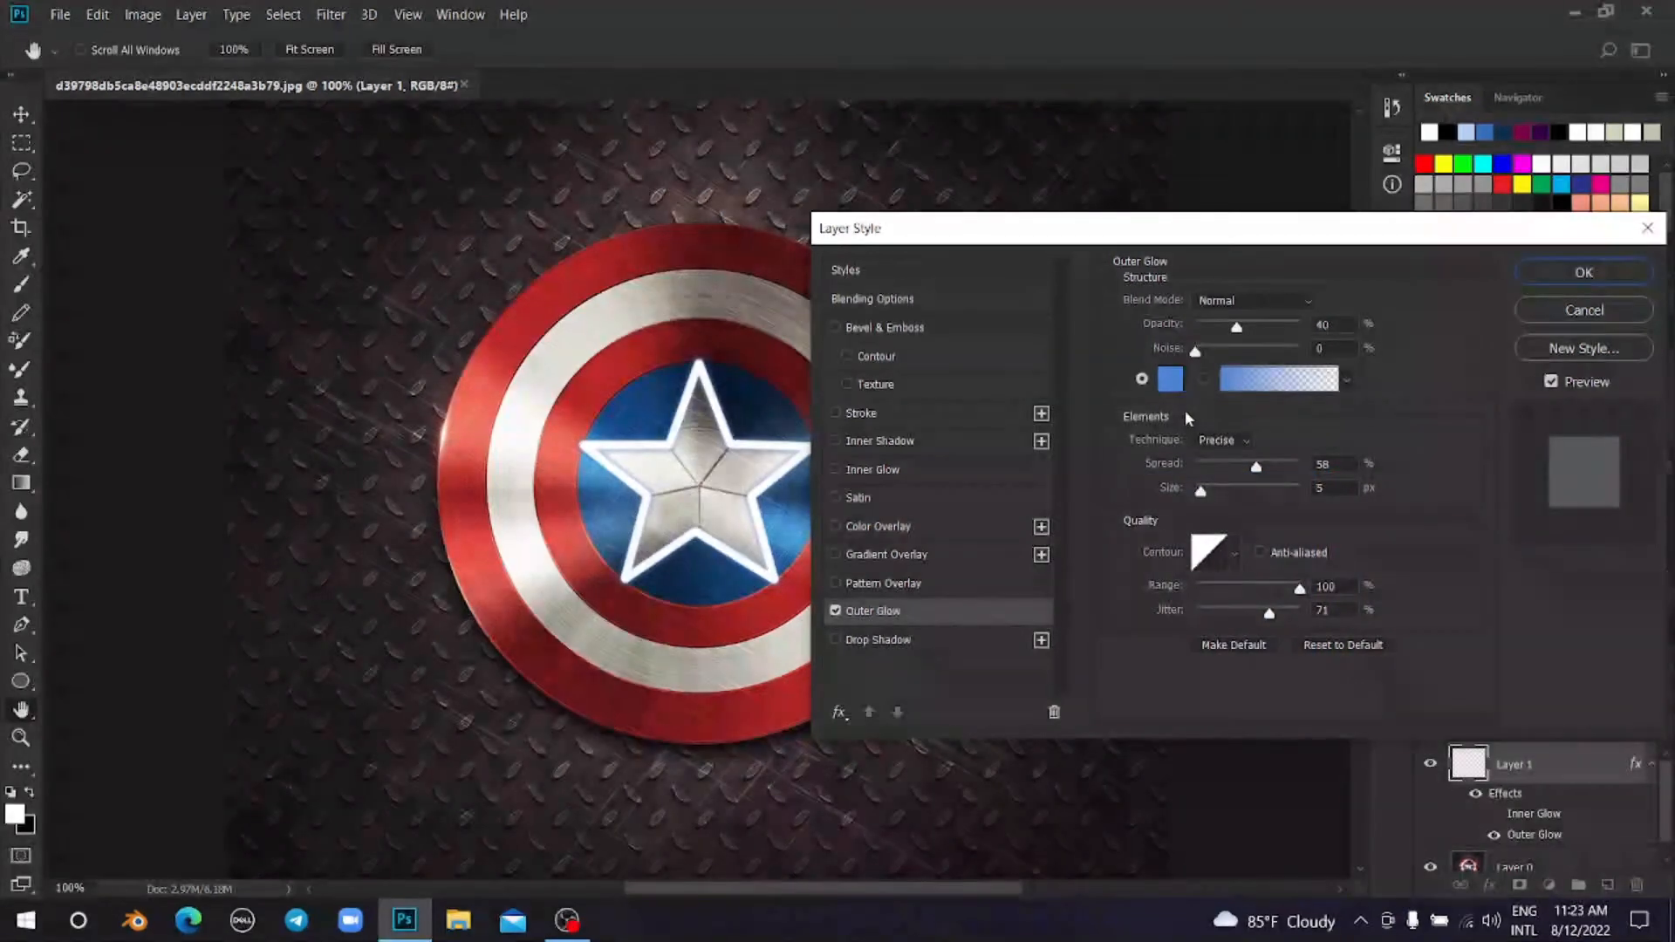
Step: Set the outer glow's size to 21 px and its opacity to 49%
mouse_move(1200, 491)
mouse_down()
mouse_move(1223, 492)
mouse_move(1211, 509)
mouse_up()
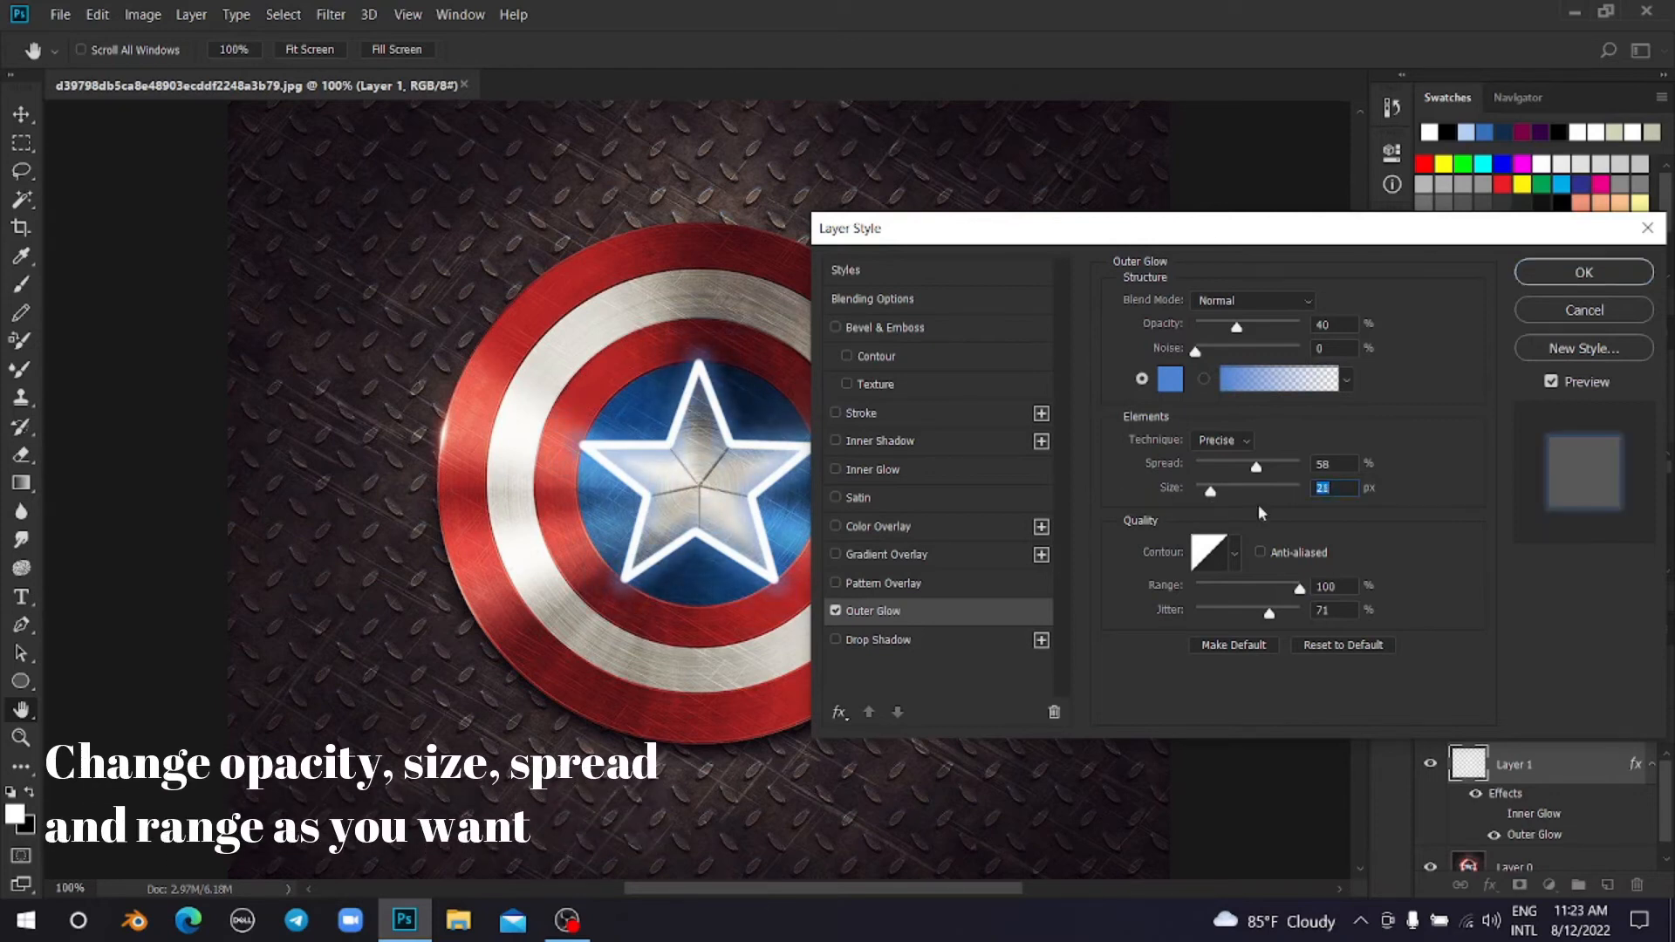
drag(1194, 350, 1175, 378)
drag(1236, 327, 1265, 347)
drag(1275, 349, 1248, 330)
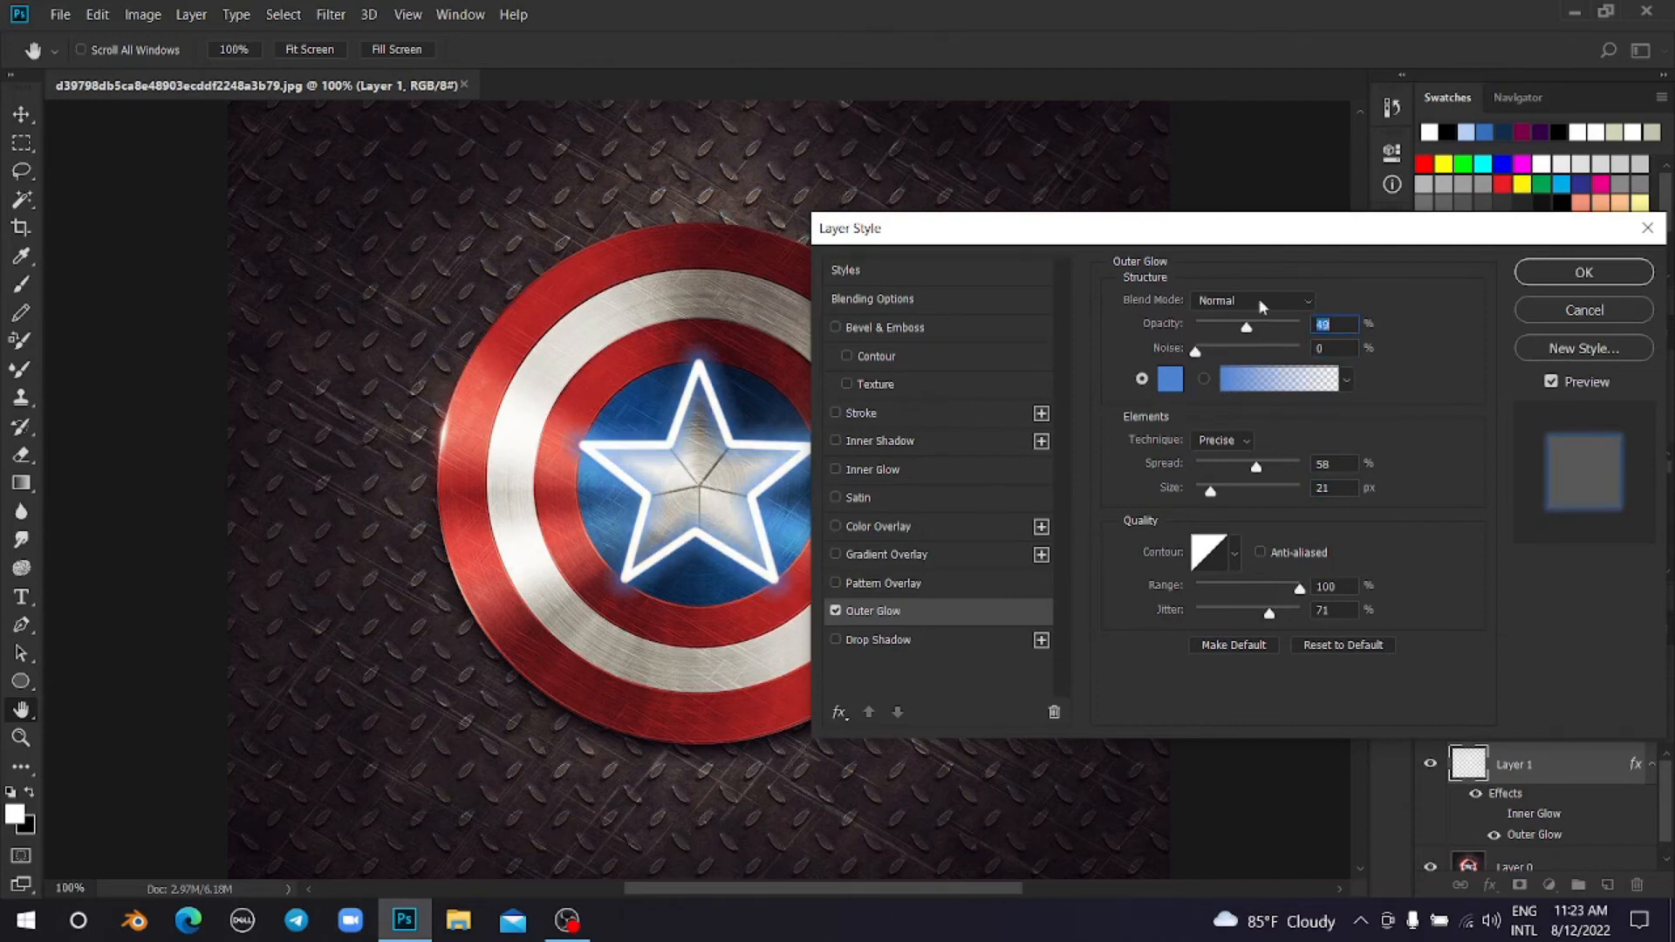
Step: Try the Screen blend mode on the outer glow, and return it to Normal
click(1263, 301)
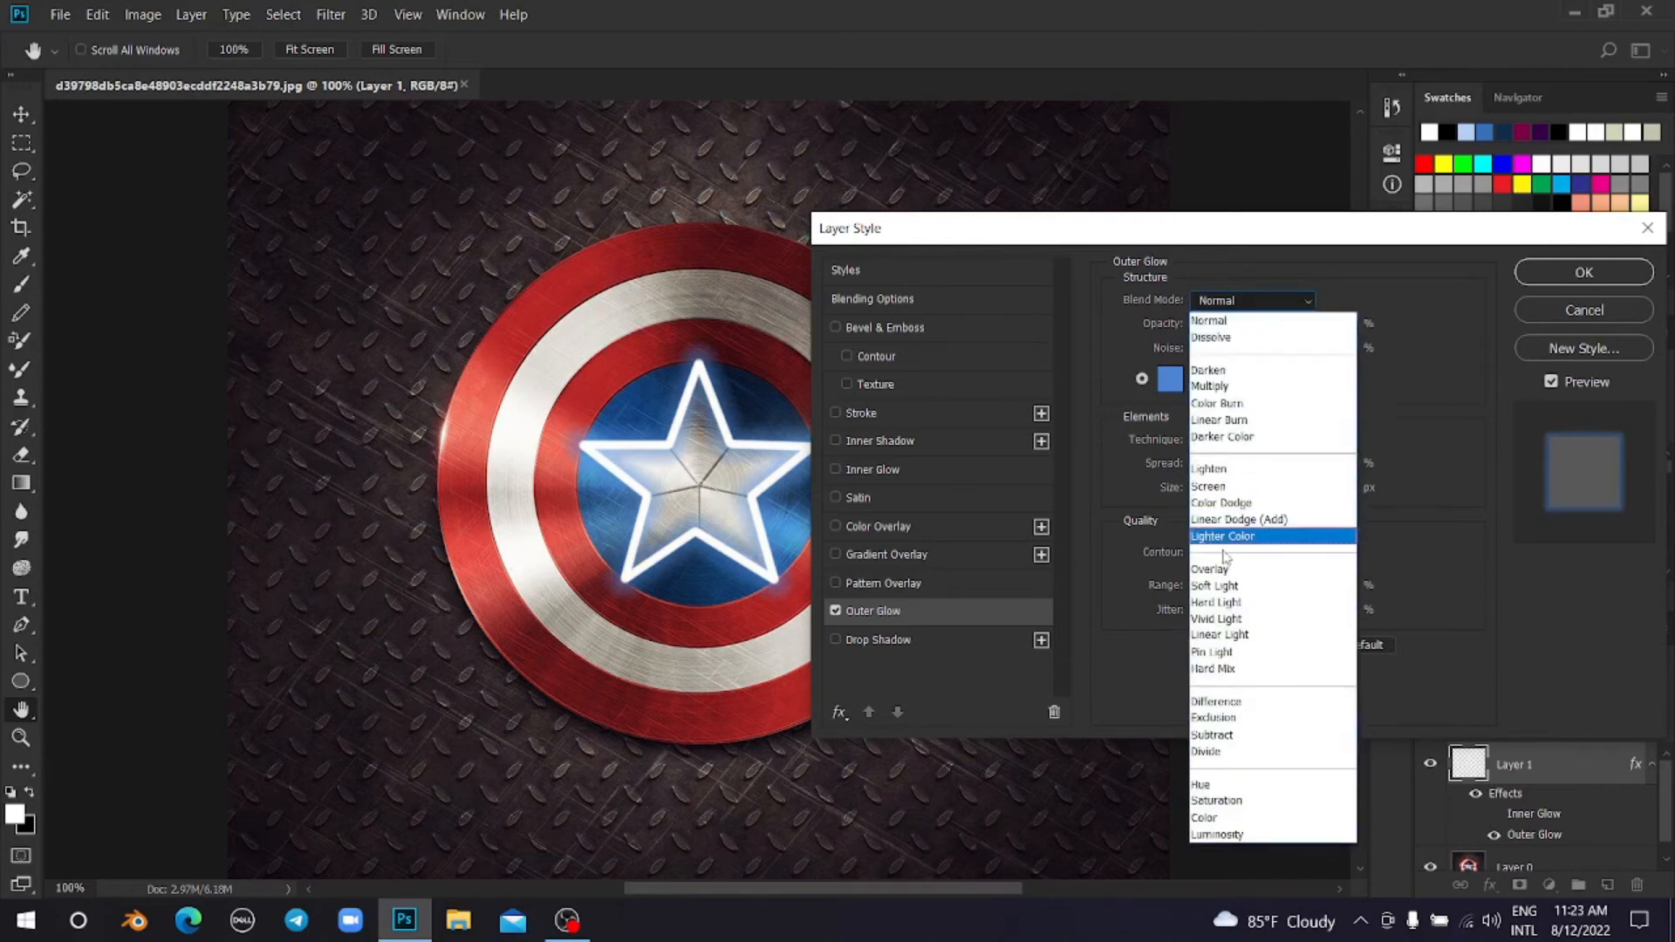
click(1212, 487)
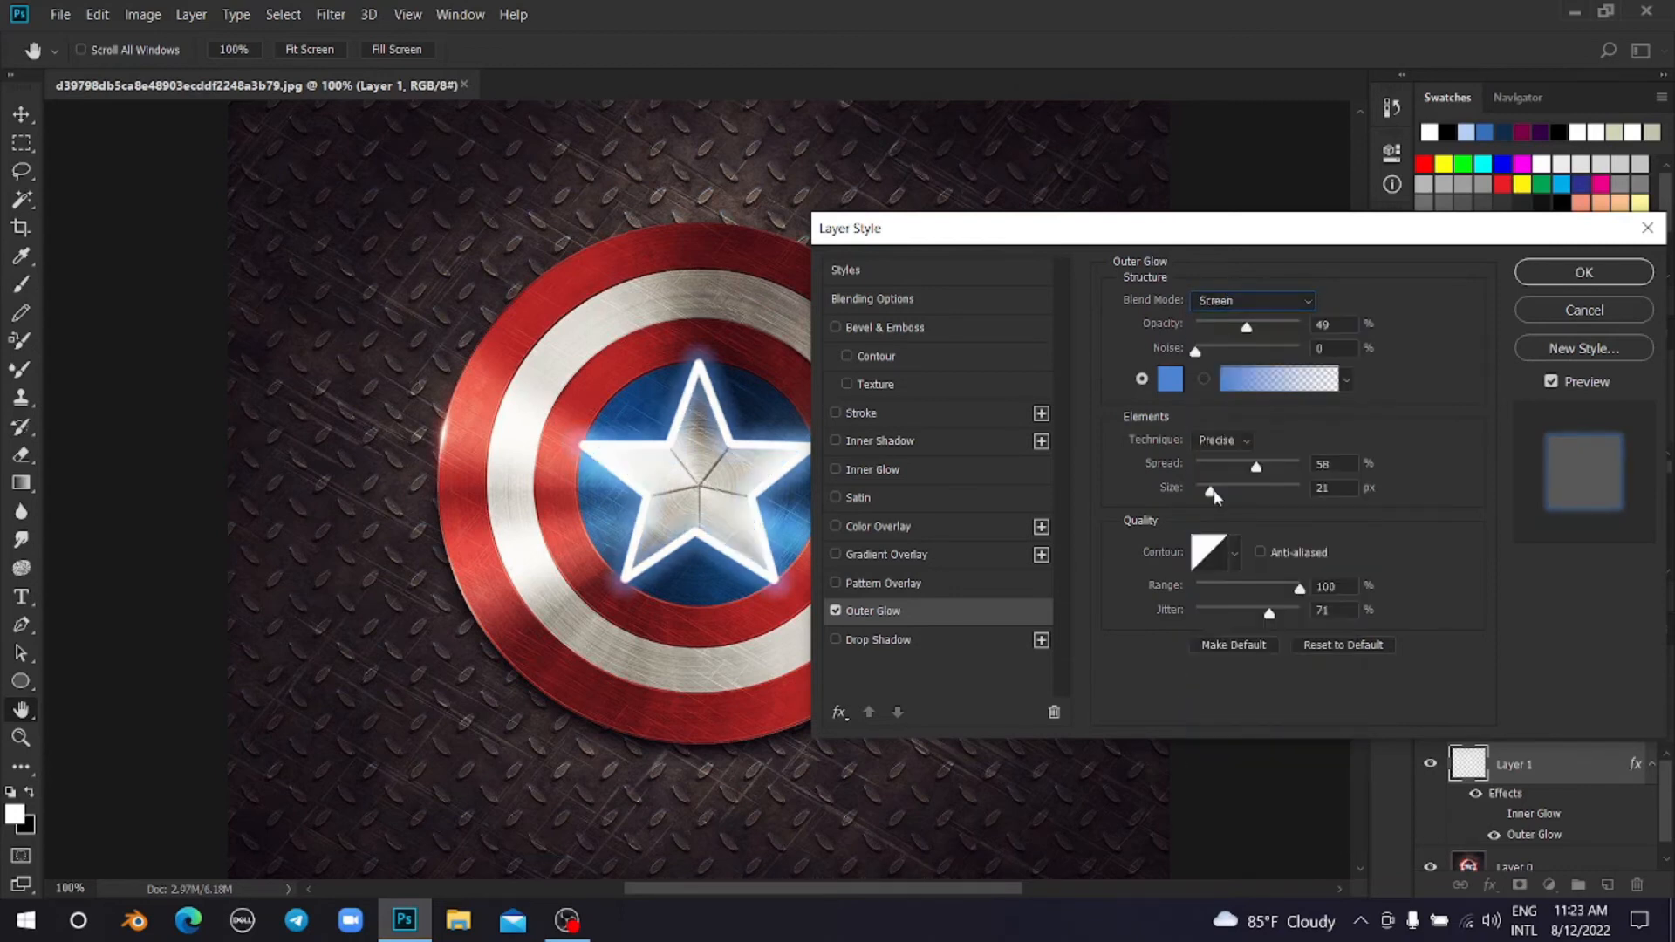
click(1215, 296)
click(1221, 325)
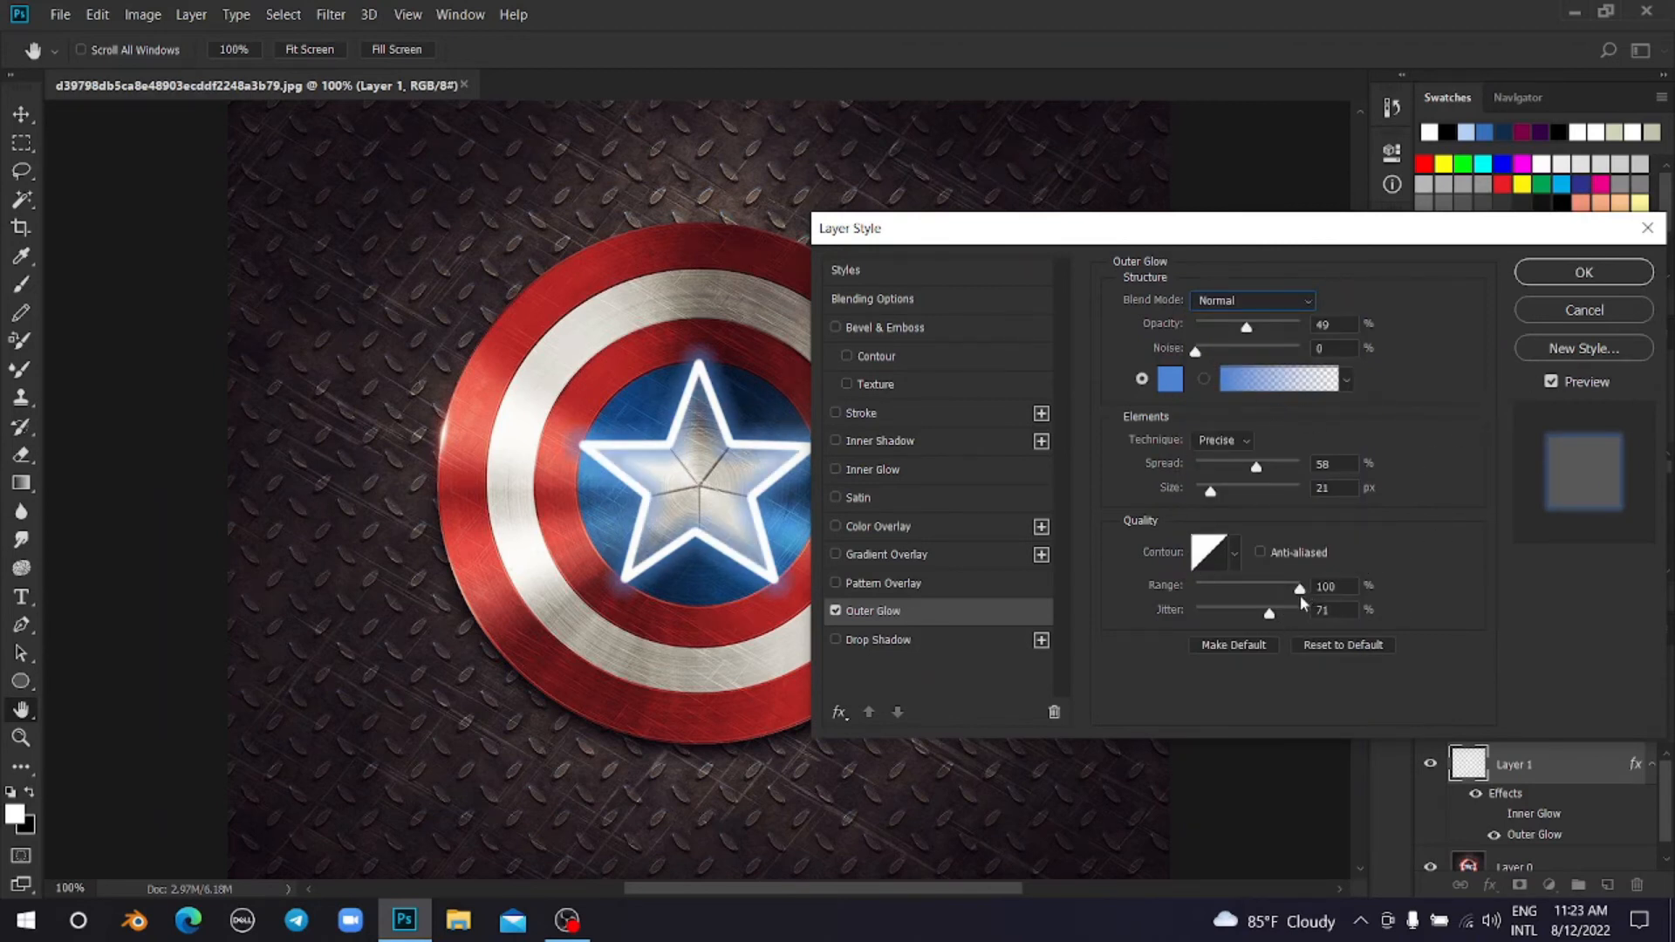
Step: Apply the outer glow settings to Layer 1 and activate the Pen tool
mouse_move(1304, 596)
mouse_down()
mouse_move(1220, 603)
mouse_move(1300, 604)
mouse_up()
click(1604, 274)
key(p)
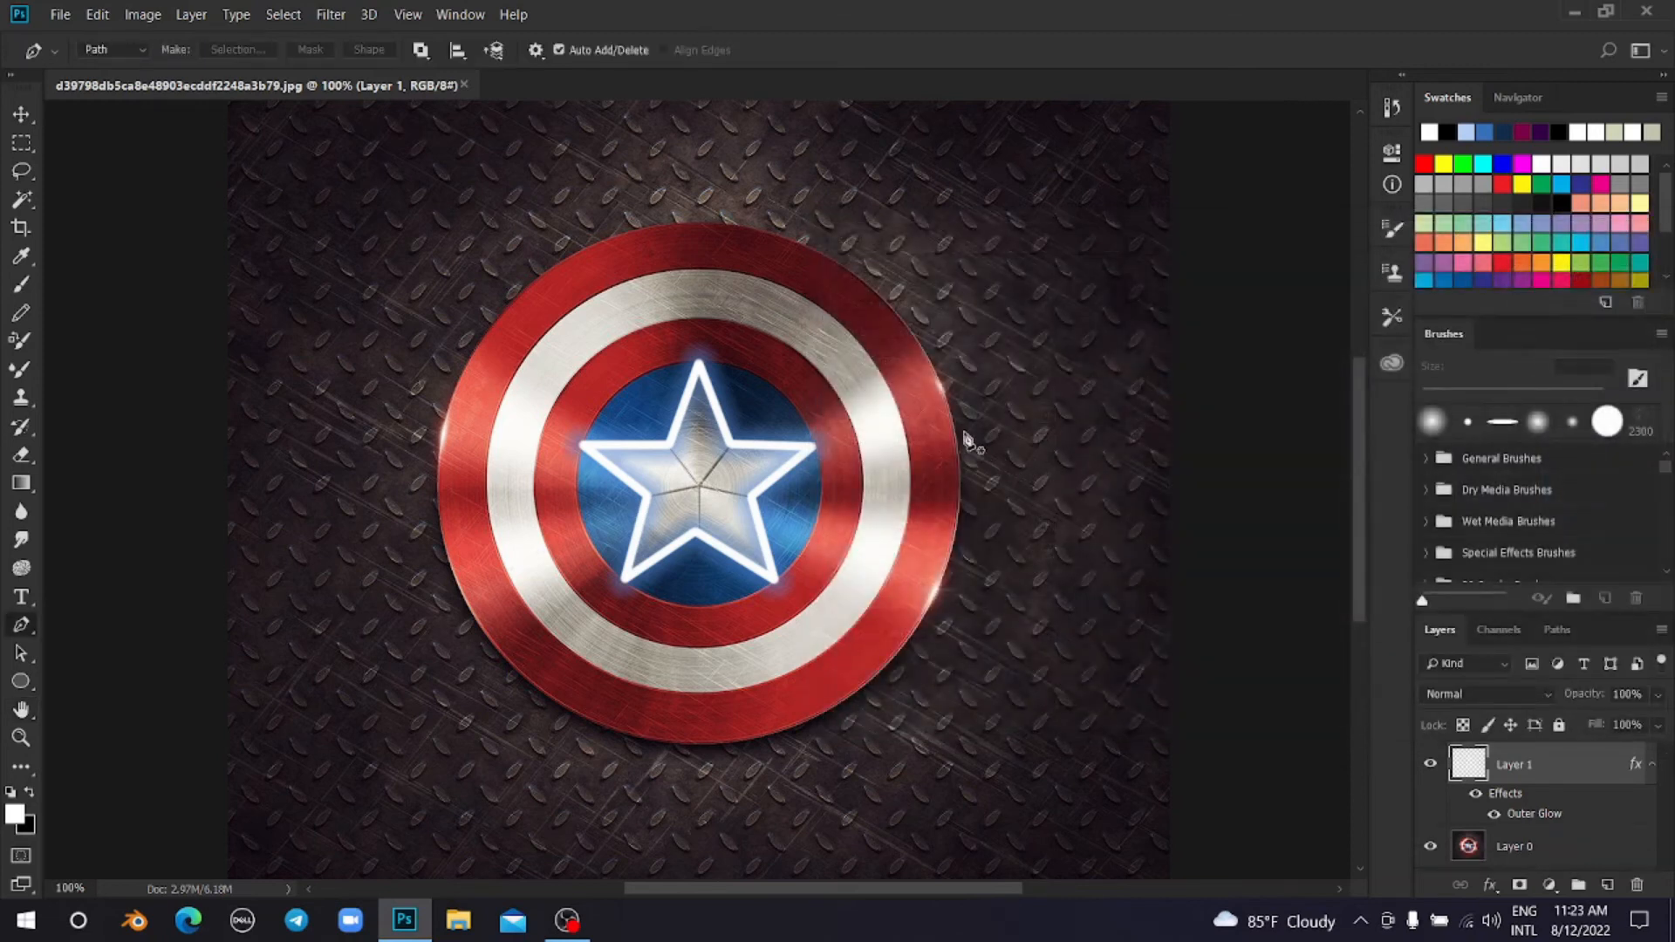